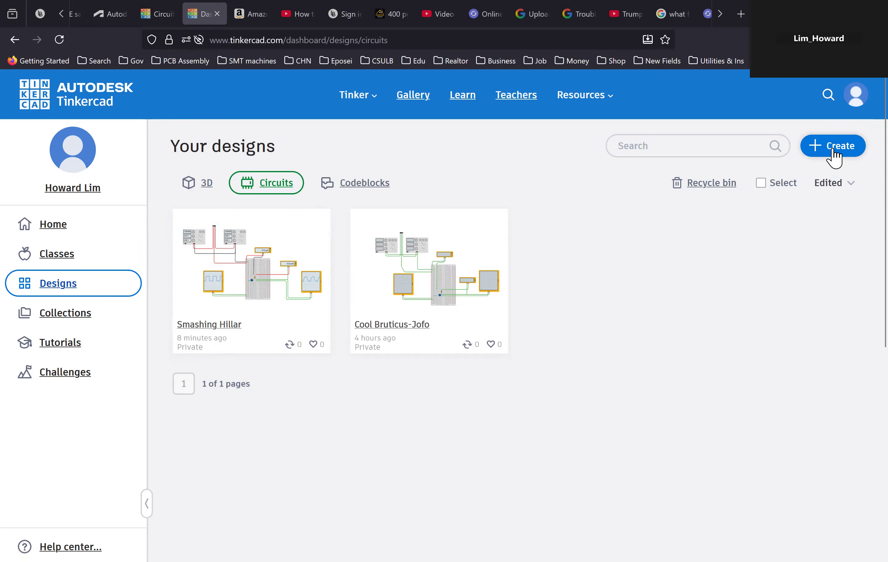
- Create a new Circuits design from the designs dashboard
left_click(834, 157)
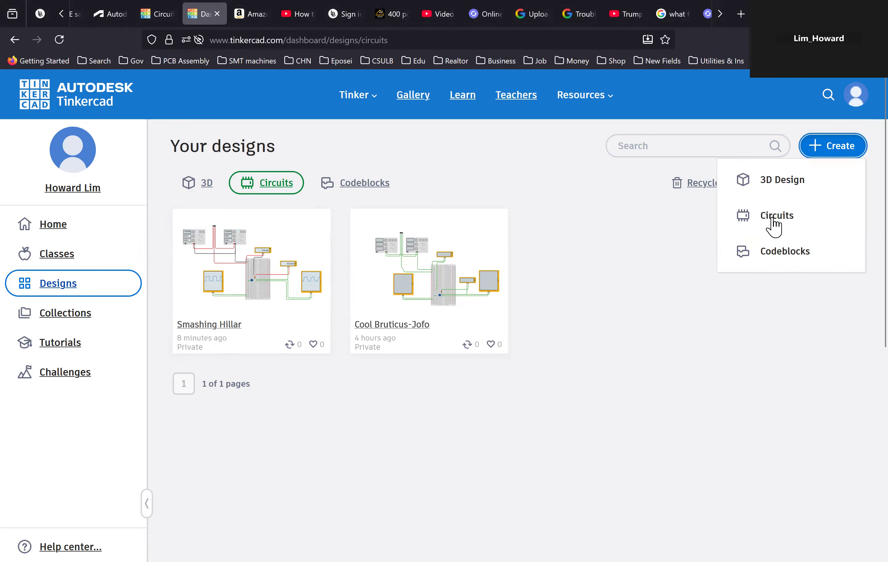
left_click(775, 222)
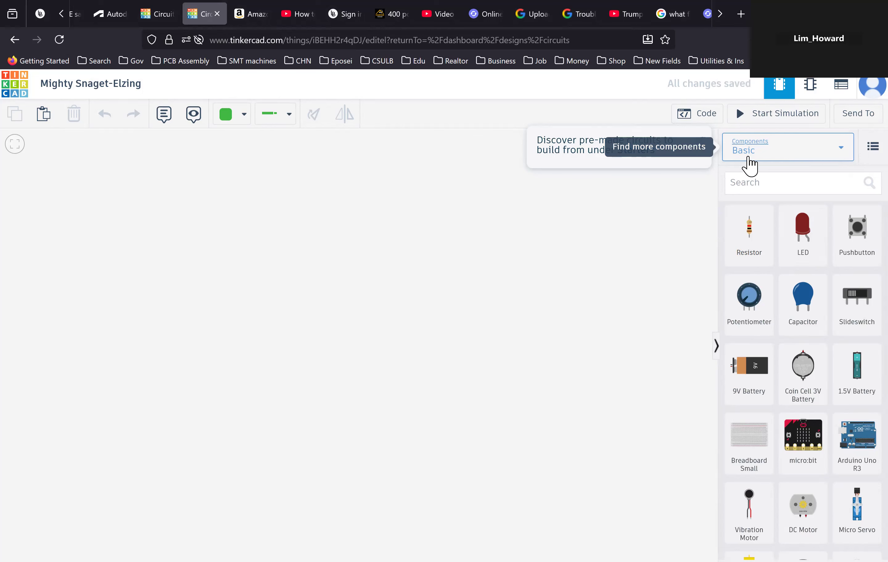
- Switch the components list to show All components
left_click(844, 159)
left_click(803, 177)
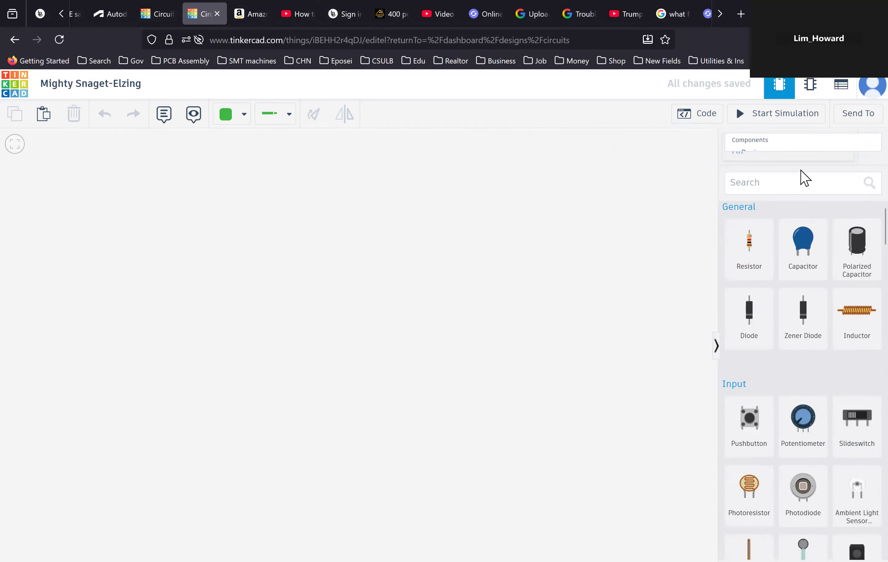
scroll(816, 343, "down", 15)
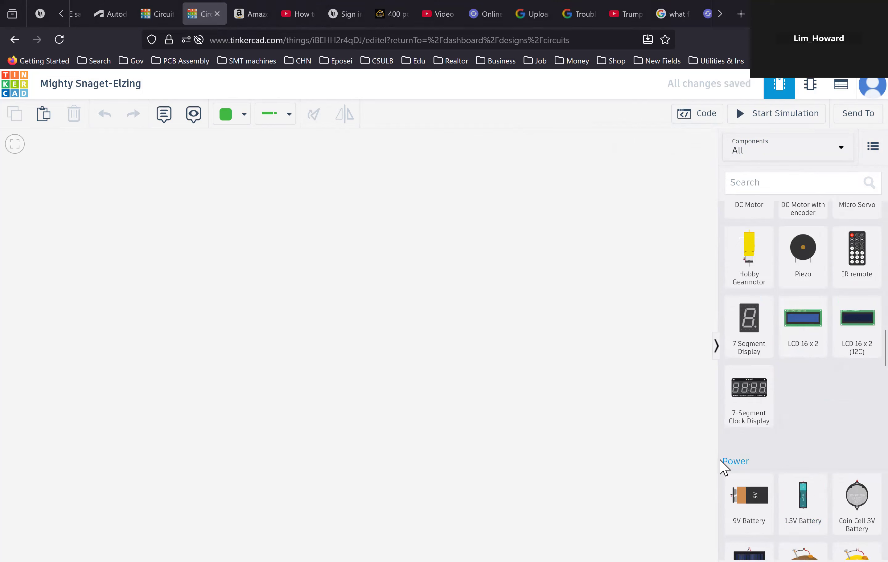
scroll(793, 453, "down", 5)
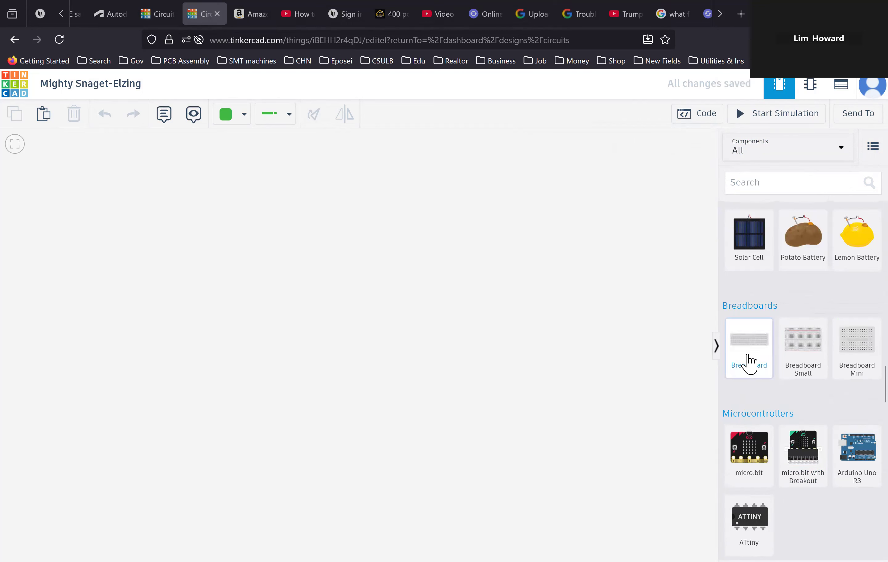
- Place a full-size Breadboard in the middle of the canvas
left_click_drag(750, 355, 393, 350)
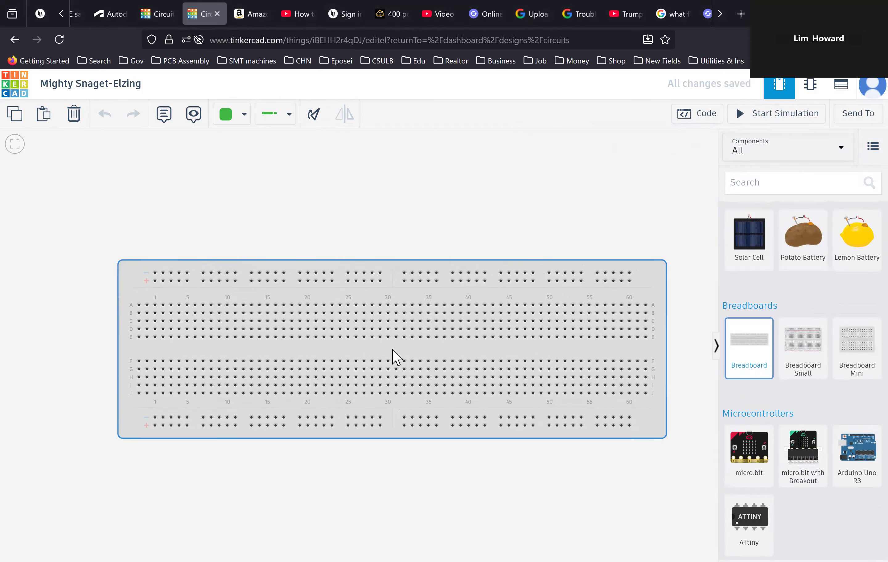
left_click_drag(392, 350, 404, 348)
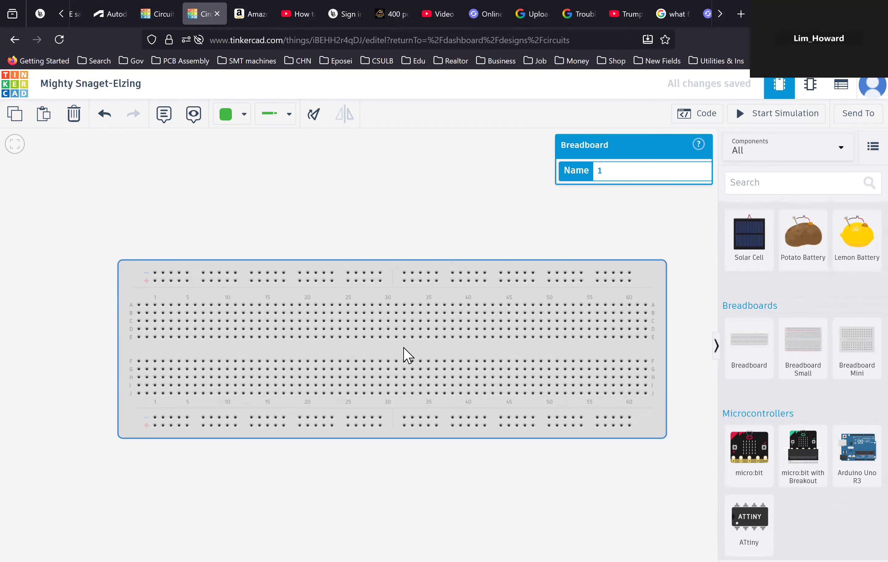
left_click(420, 321)
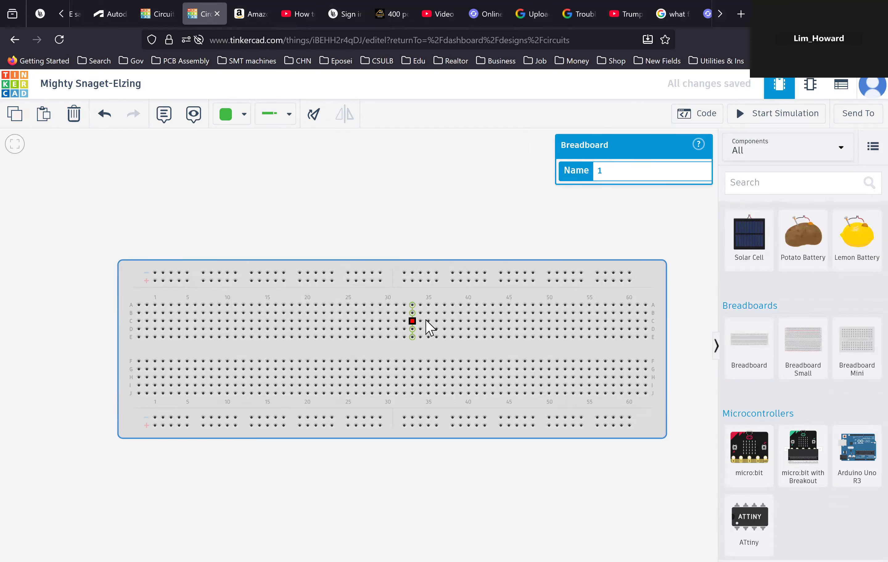
left_click(581, 337)
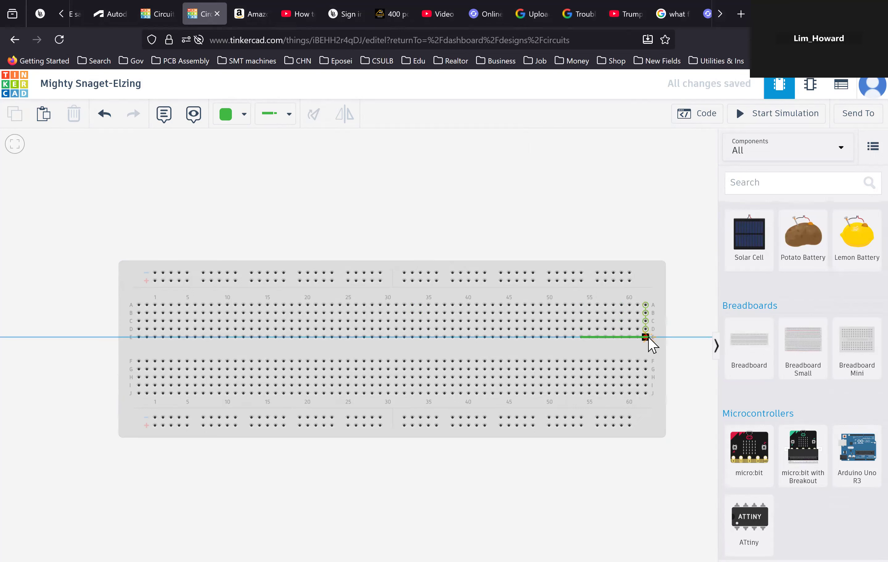
key("Escape")
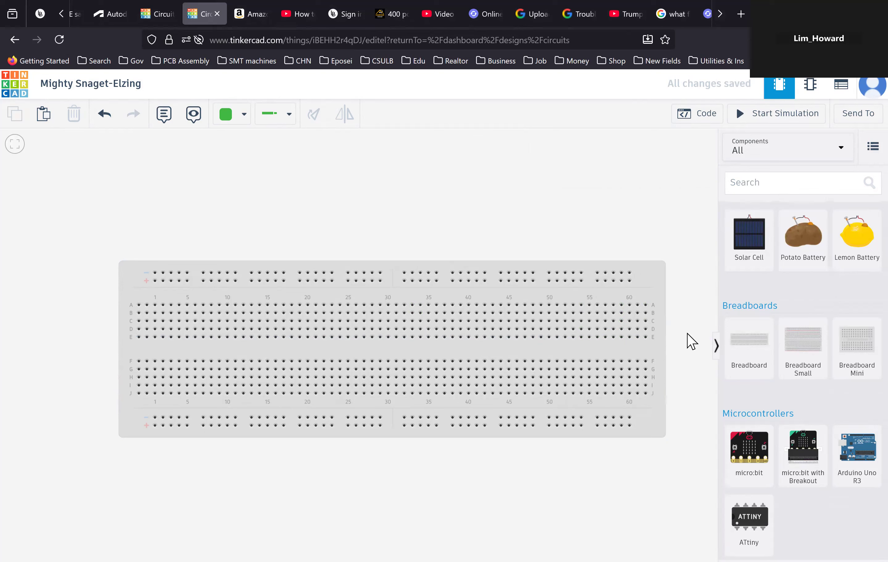
- Place a Breadboard Small on the canvas, overlapping the full-size breadboard
left_click(800, 346)
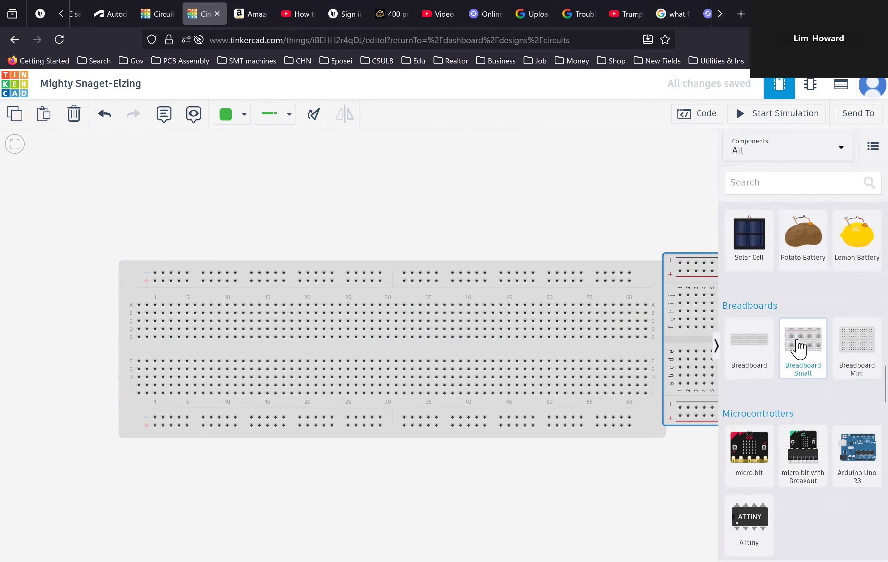
left_click(553, 346)
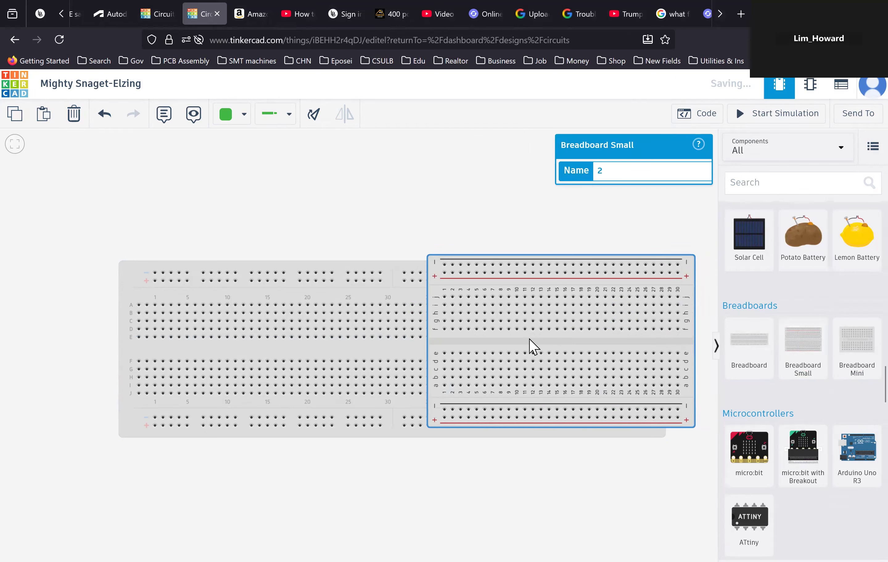
- Delete the full-size Breadboard
left_click(388, 337)
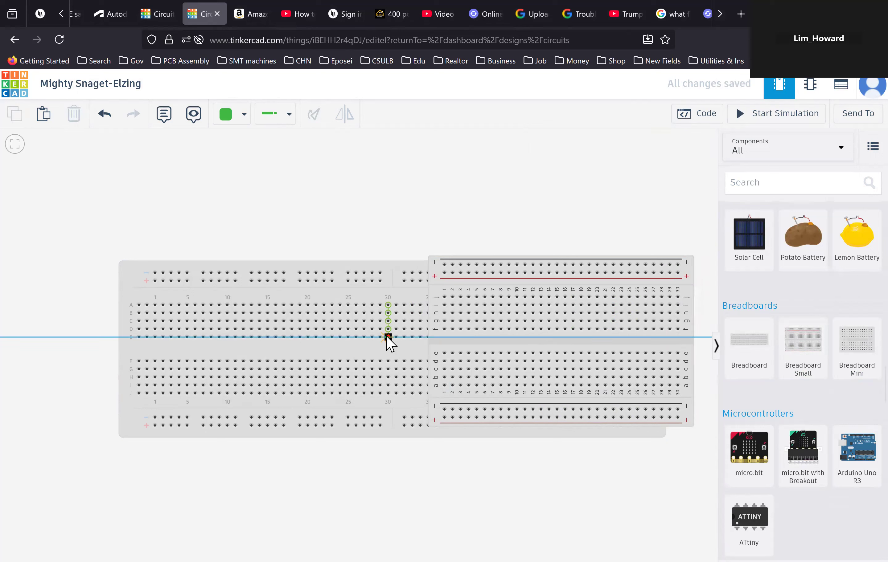
left_click(355, 353)
key("Delete")
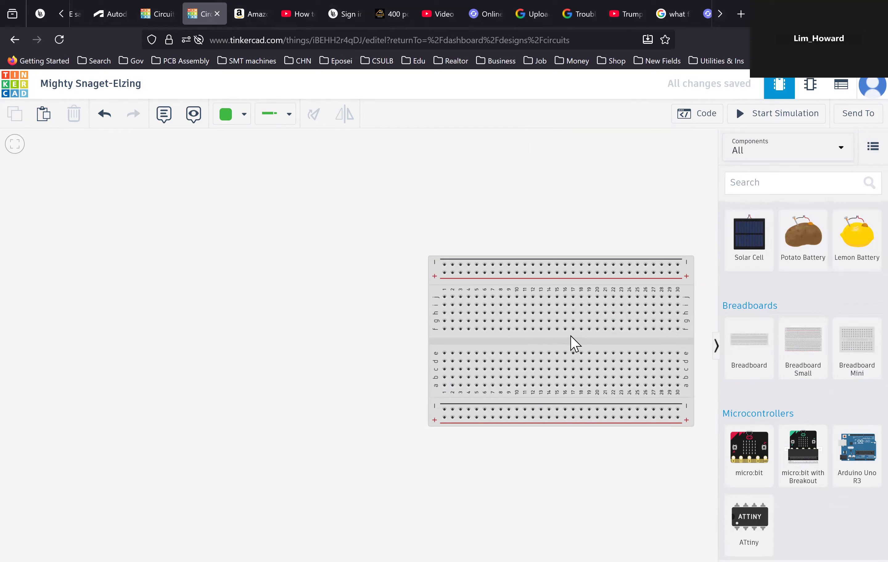
- Move the small breadboard to the canvas centre and rotate it to stand vertically
left_click_drag(573, 340, 443, 343)
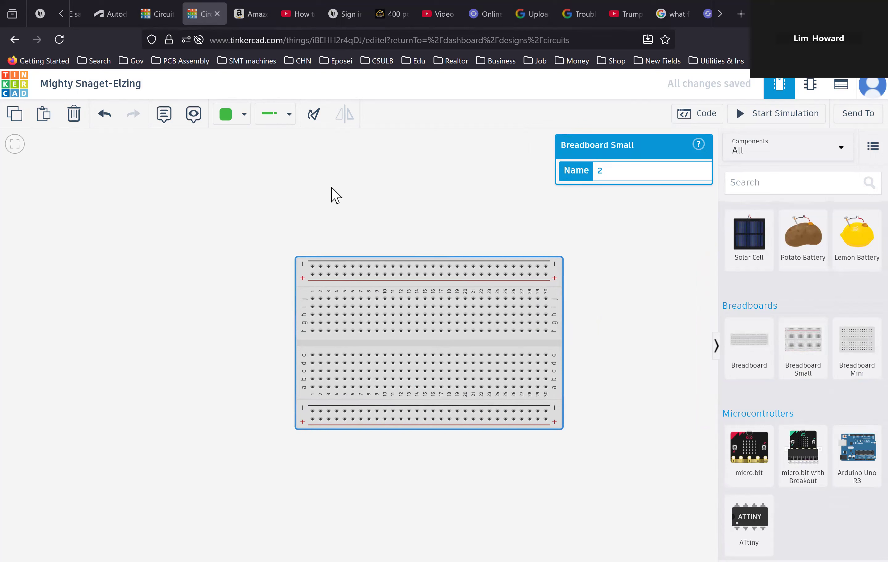
left_click(313, 115)
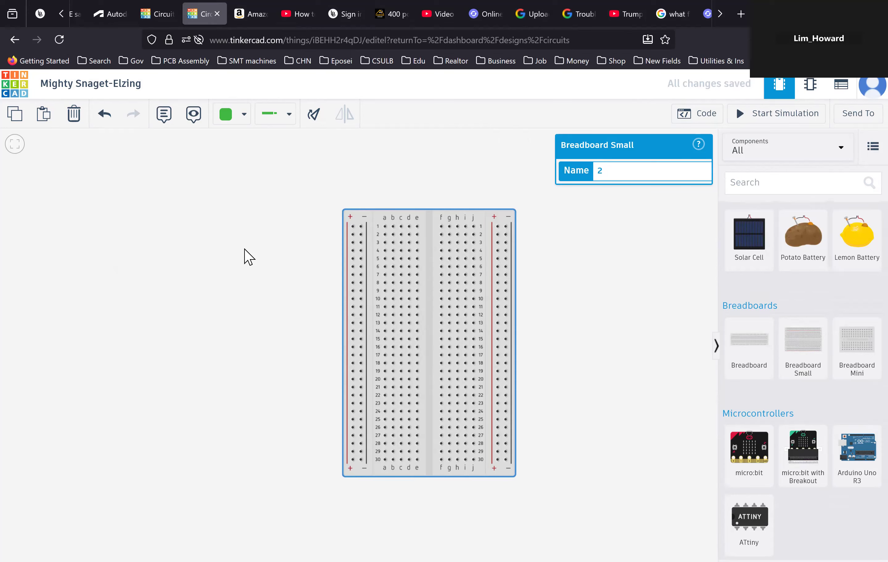
scroll(244, 256, "down", 3)
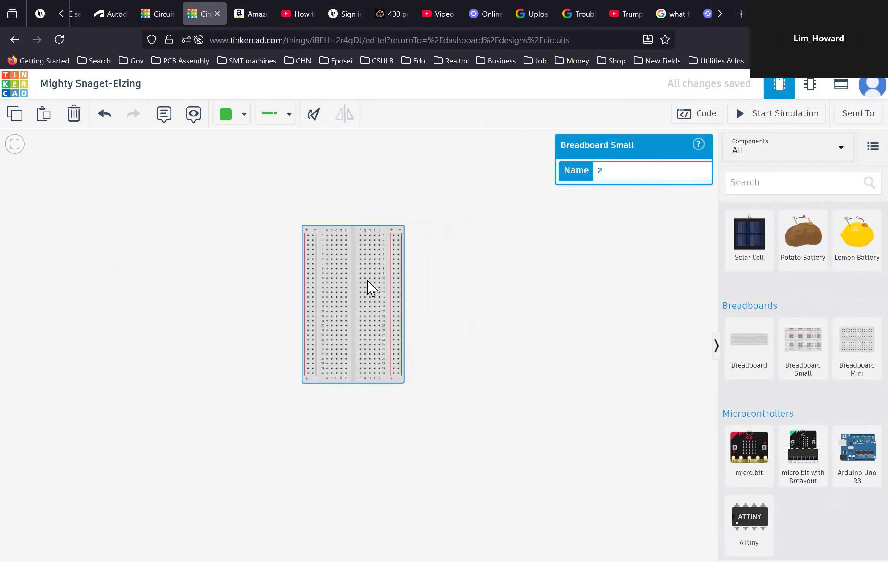
left_click_drag(470, 301, 477, 317)
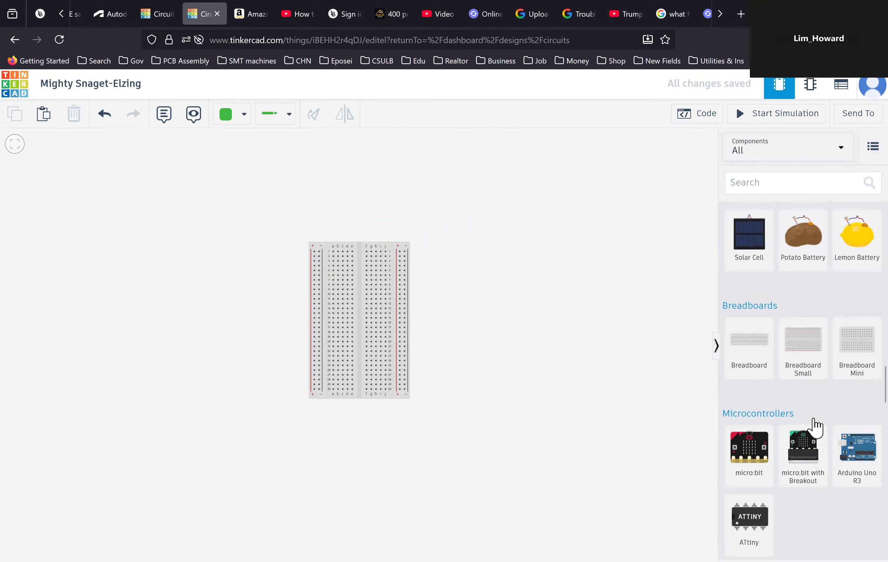
- Place two Function Generators side by side above the breadboard
scroll(813, 422, "down", 5)
scroll(809, 426, "down", 2)
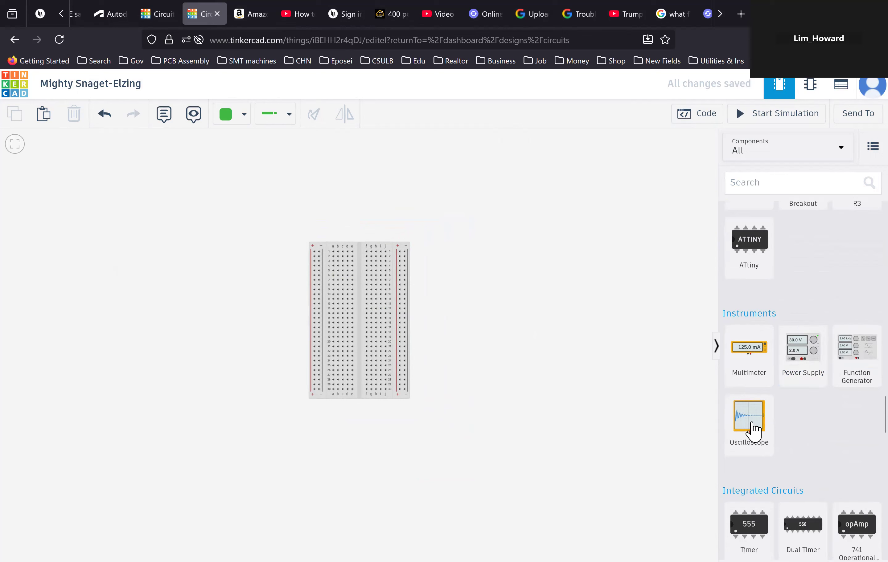
scroll(804, 361, "up", 4)
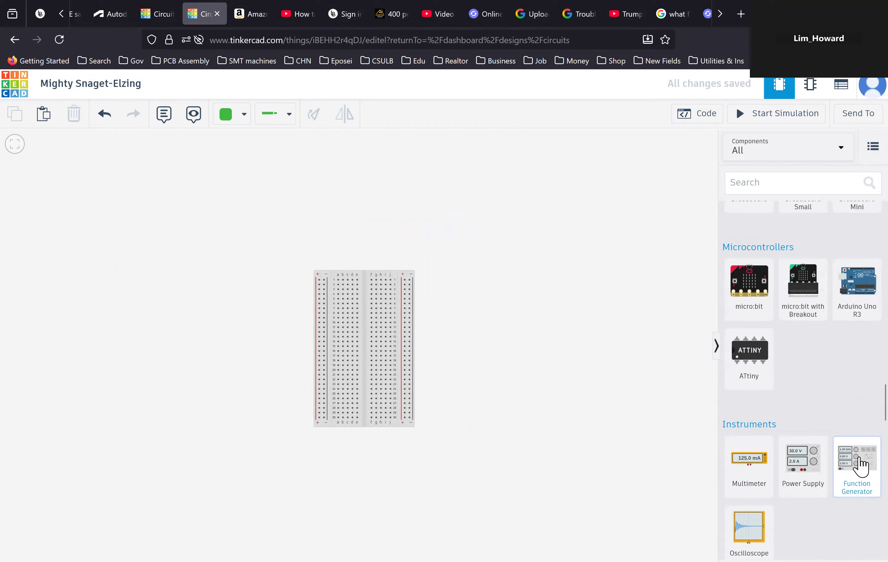
left_click_drag(857, 463, 128, 225)
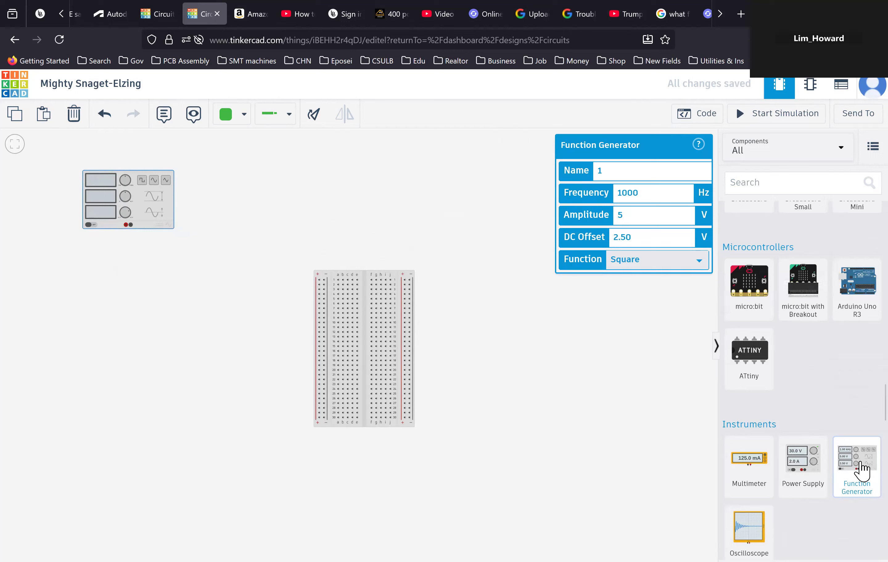
left_click_drag(862, 471, 283, 227)
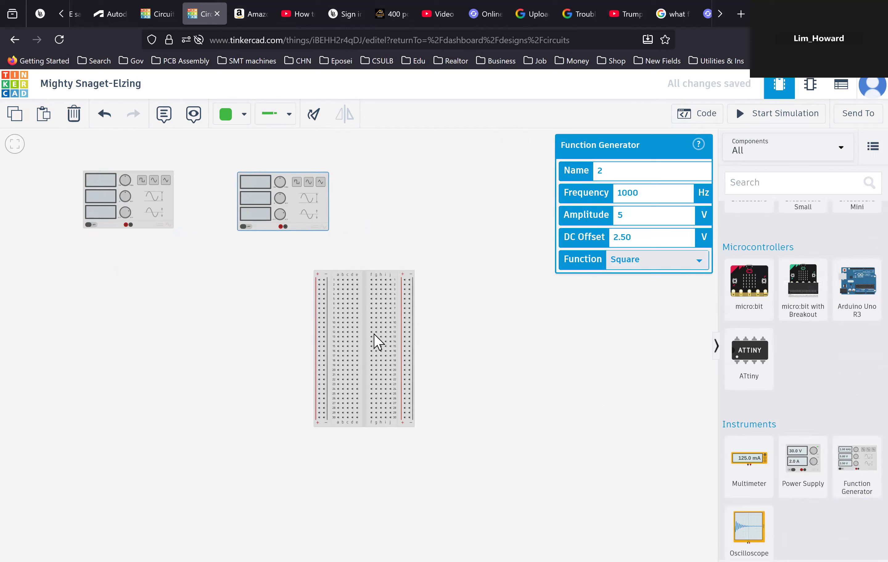
- Shift the breadboard down slightly and place two Oscilloscopes, one on each side of it
left_click_drag(376, 340, 378, 368)
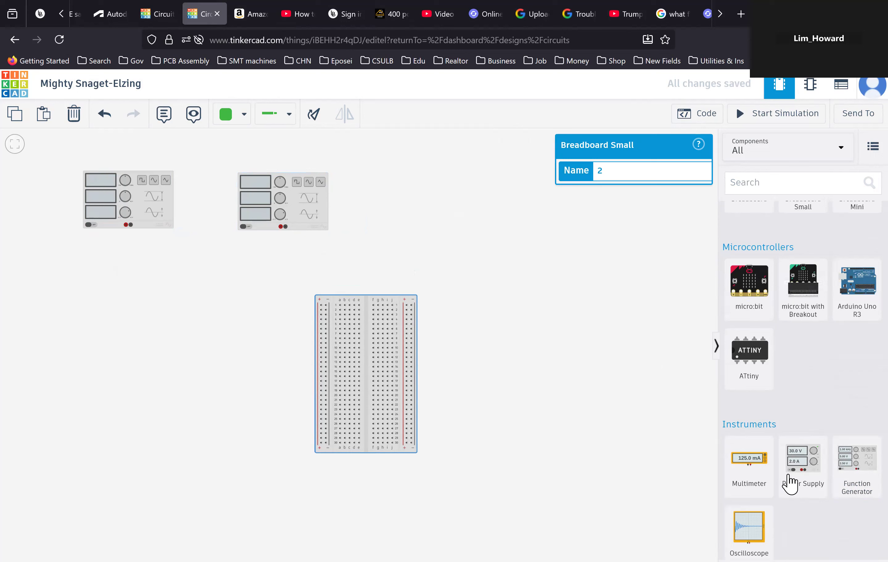
left_click(757, 528)
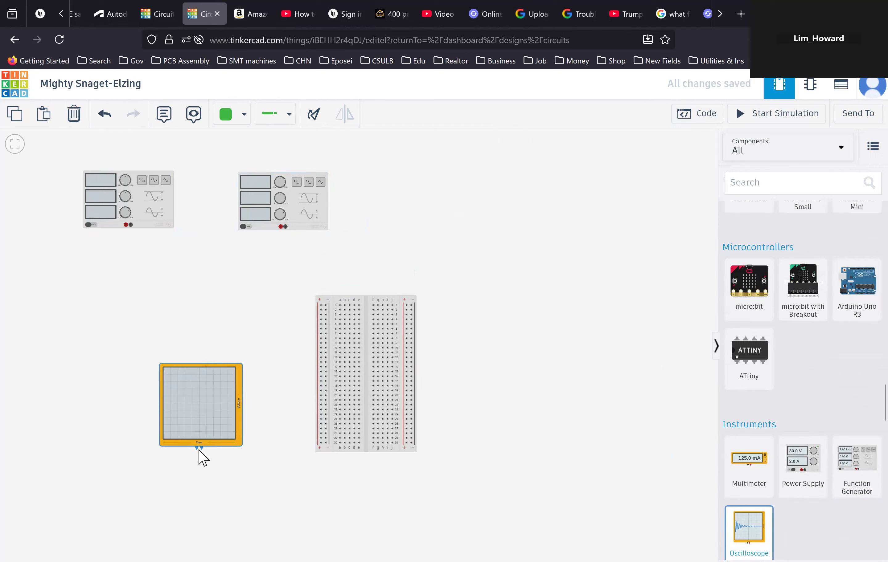
left_click(196, 460)
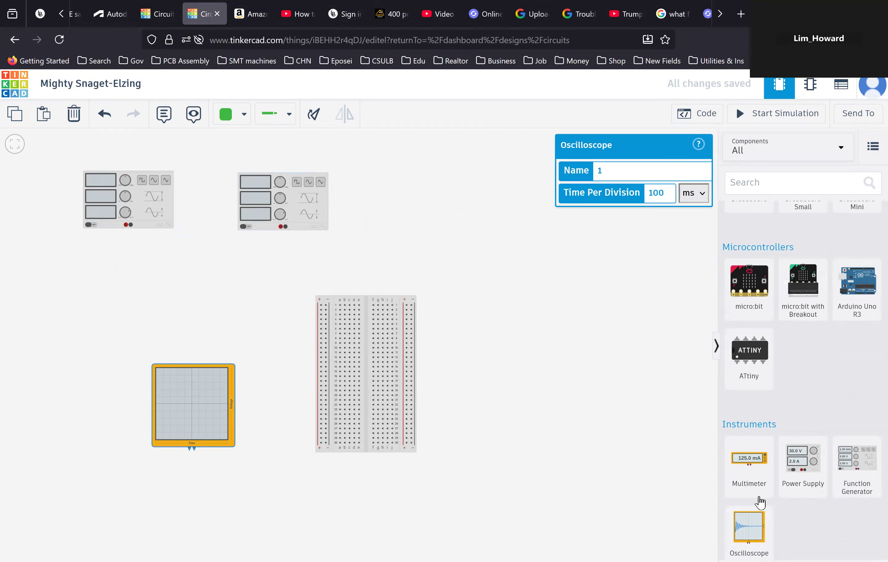
left_click(755, 536)
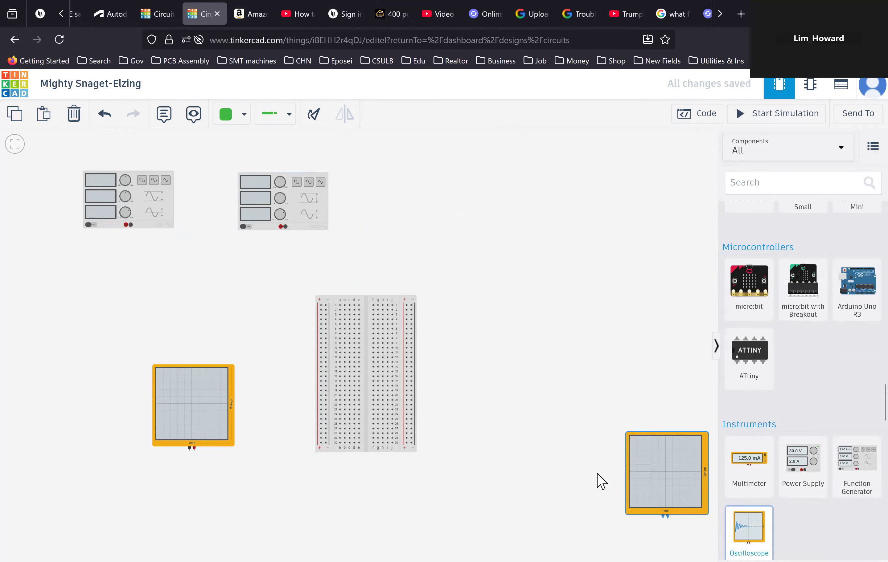
left_click(569, 459)
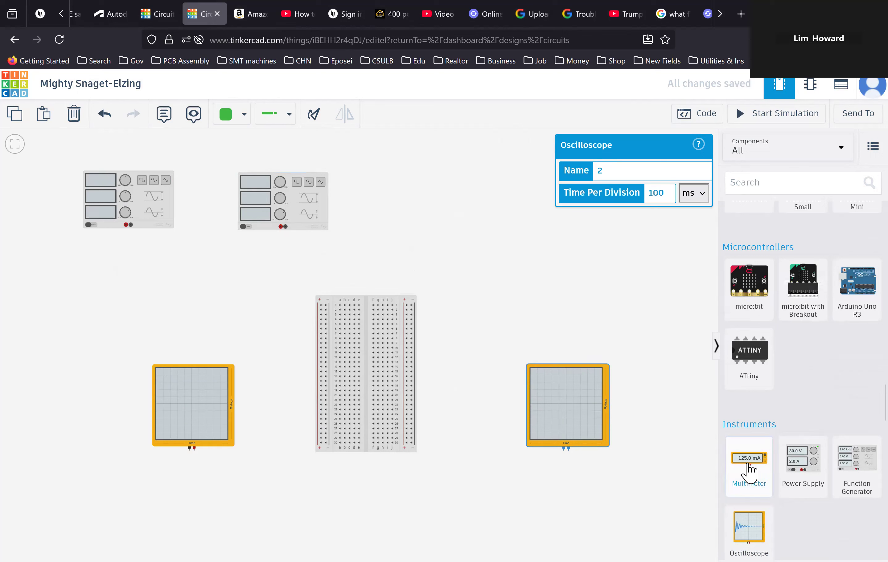
- Place two Multimeters, one to the right of the breadboard and one above it
left_click_drag(757, 470, 494, 345)
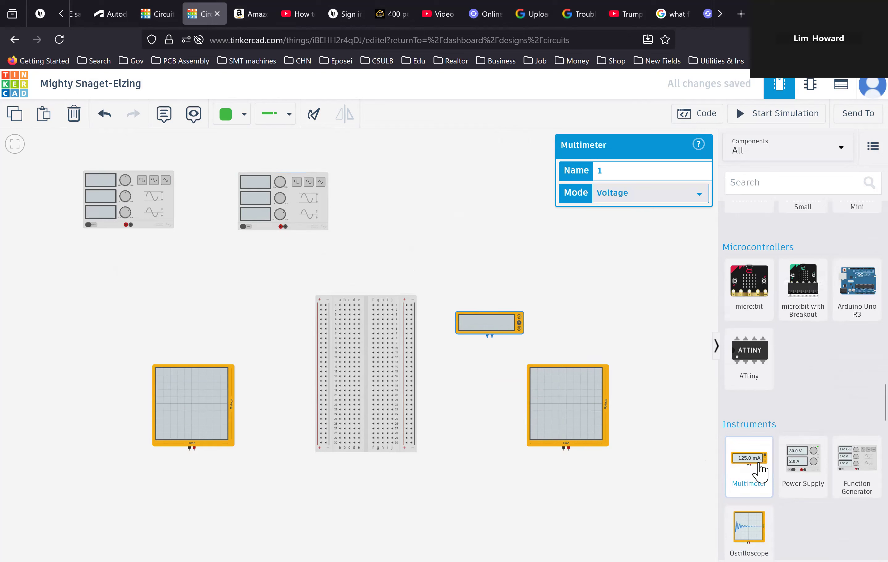
left_click_drag(759, 469, 368, 284)
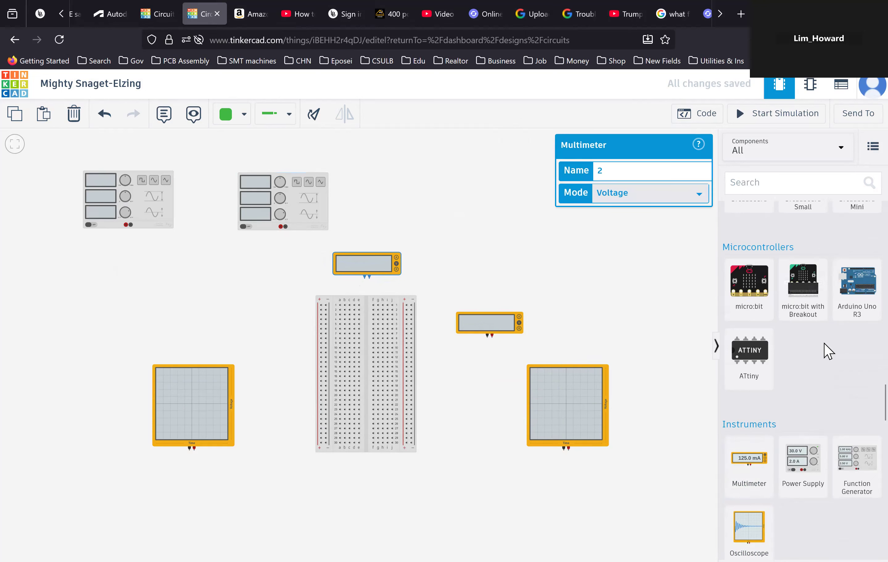
- Place a Slideswitch on the canvas above the first function generator
scroll(809, 354, "up", 10)
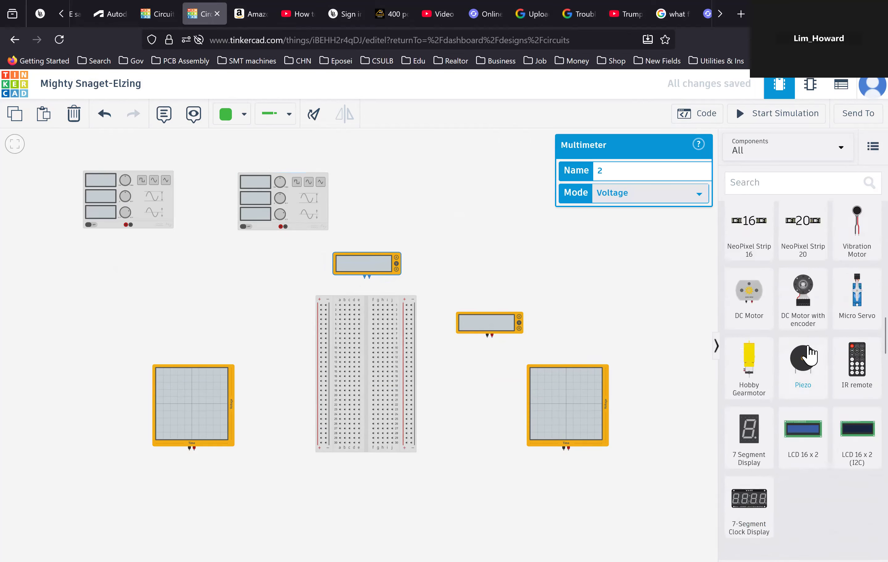
scroll(806, 357, "up", 8)
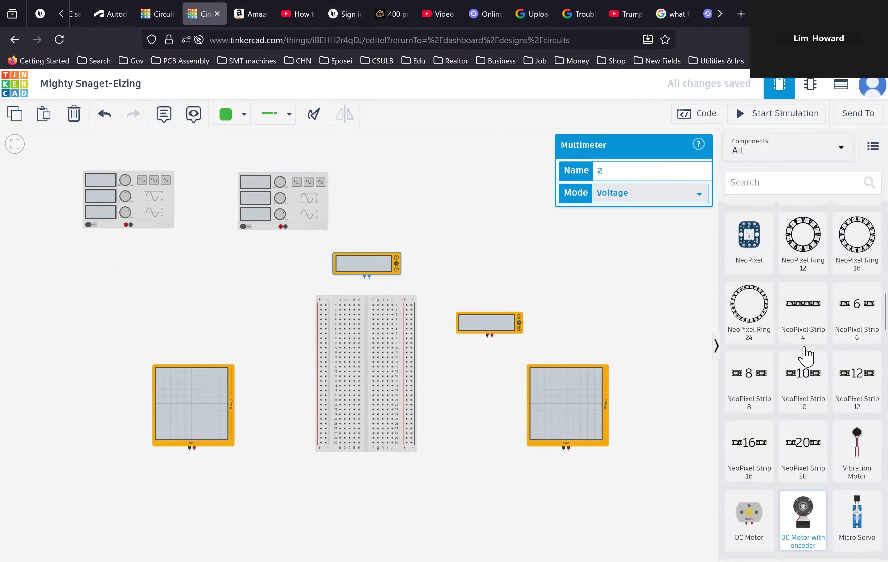
scroll(805, 355, "up", 6)
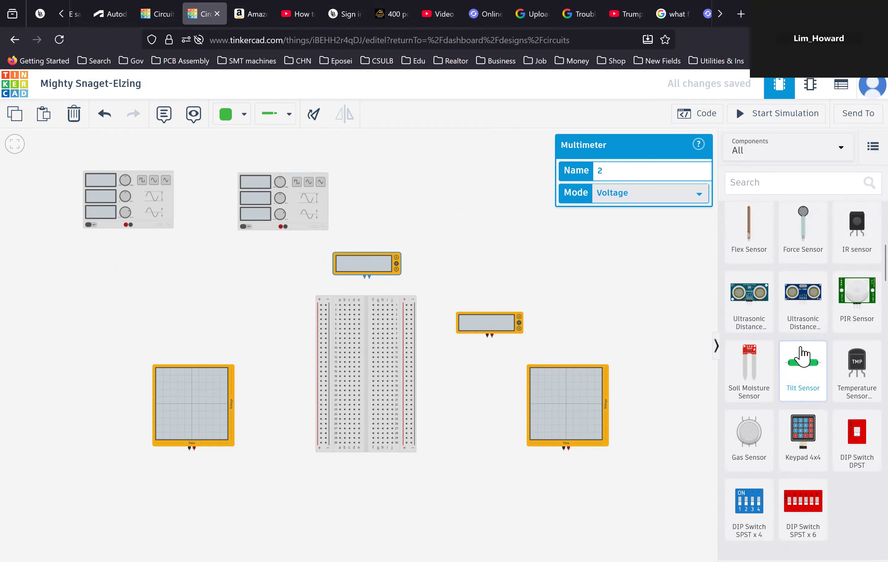
scroll(801, 355, "up", 2)
scroll(803, 355, "down", 5)
scroll(803, 355, "up", 5)
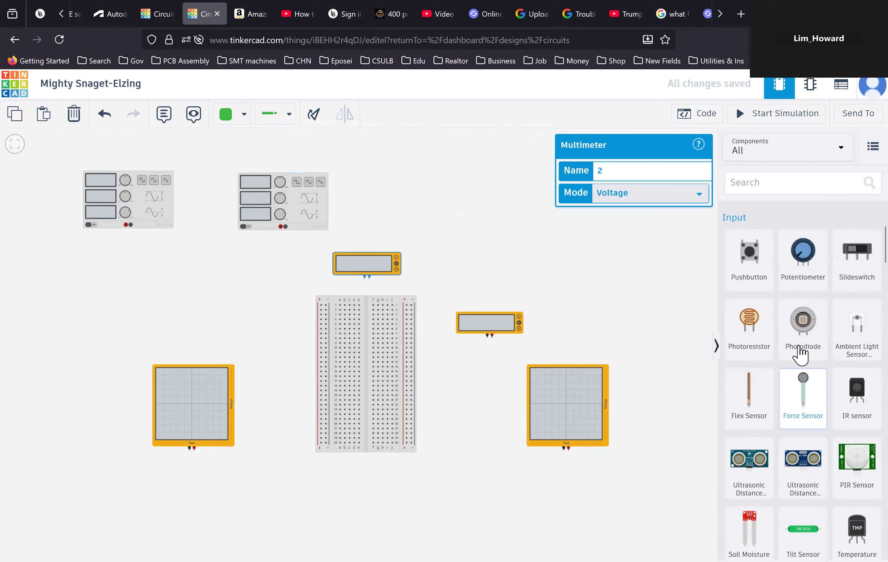
scroll(800, 356, "up", 1)
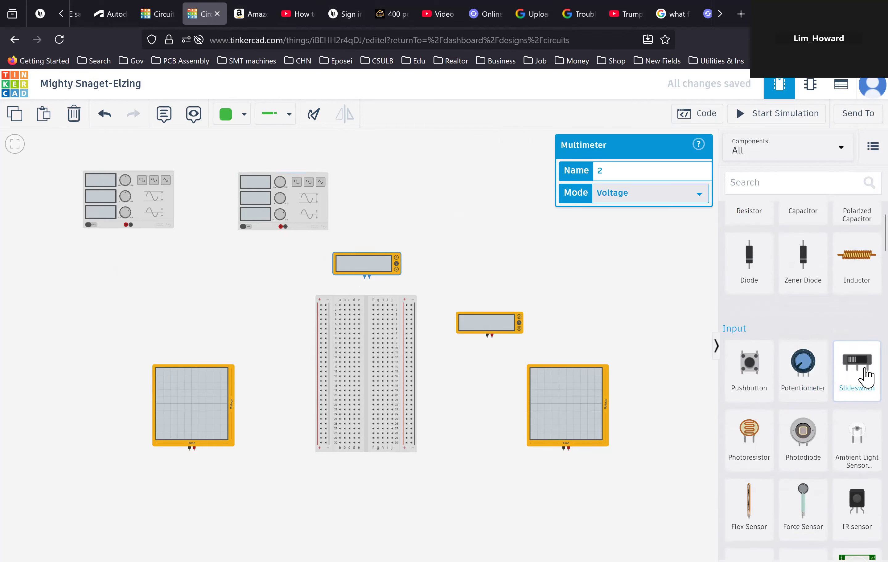
left_click(848, 364)
left_click_drag(254, 220, 211, 165)
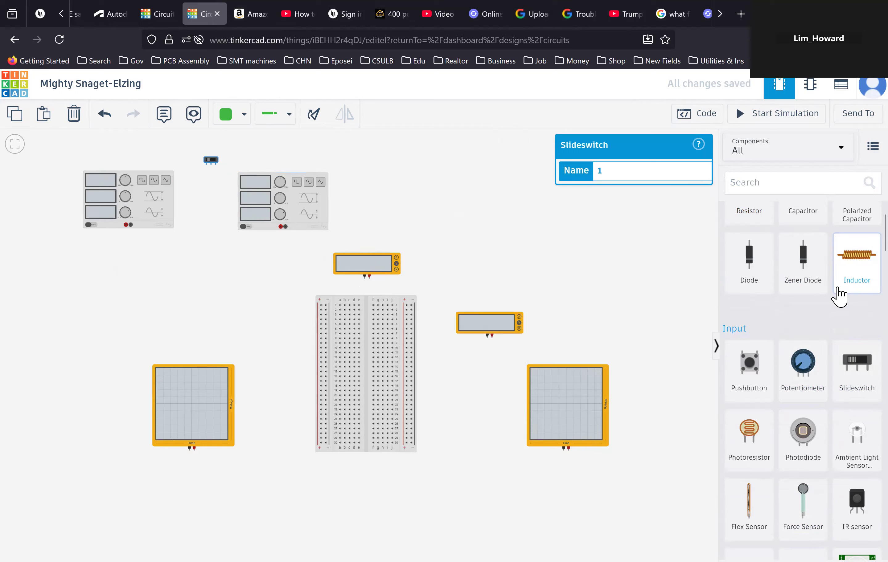
scroll(841, 296, "up", 2)
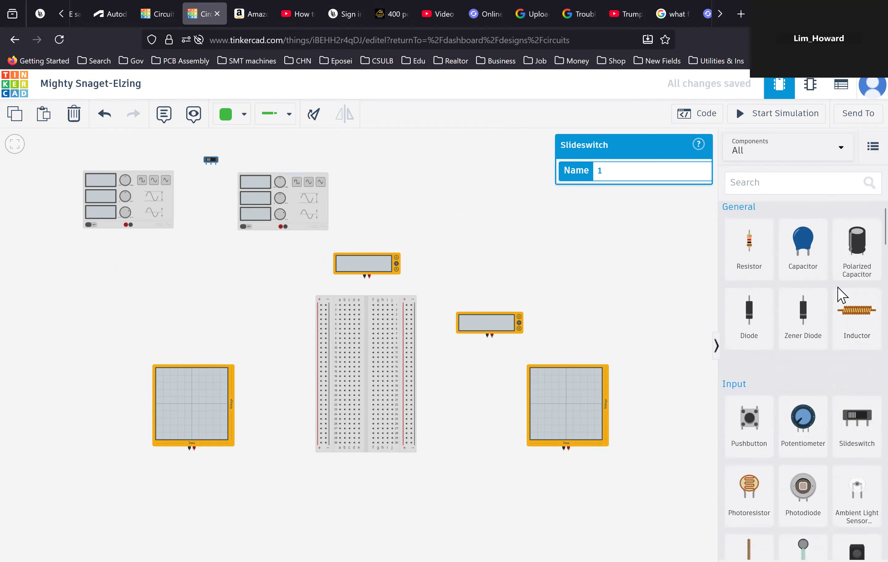
- Place a Resistor vertically on the breadboard's left half, about a third of the way down
left_click(753, 253)
left_click_drag(753, 253, 355, 375)
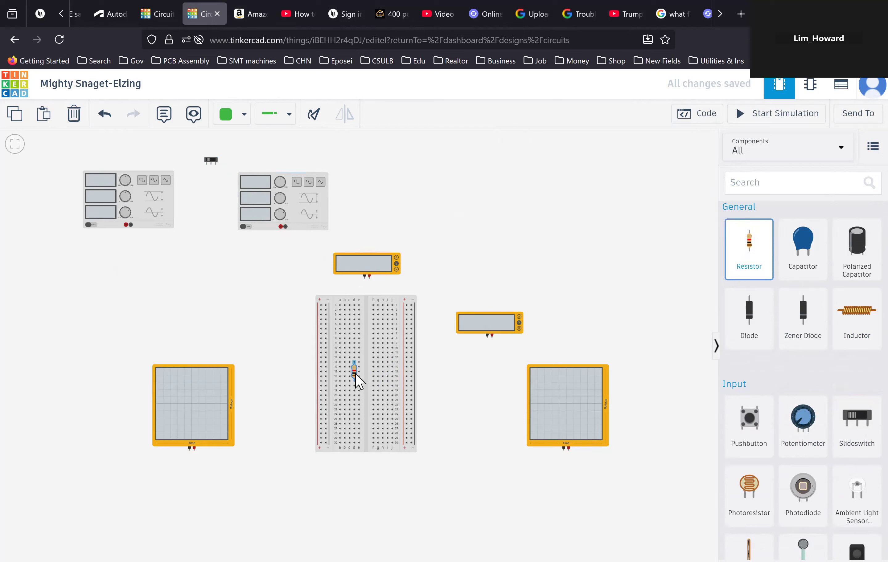
left_click_drag(356, 375, 359, 382)
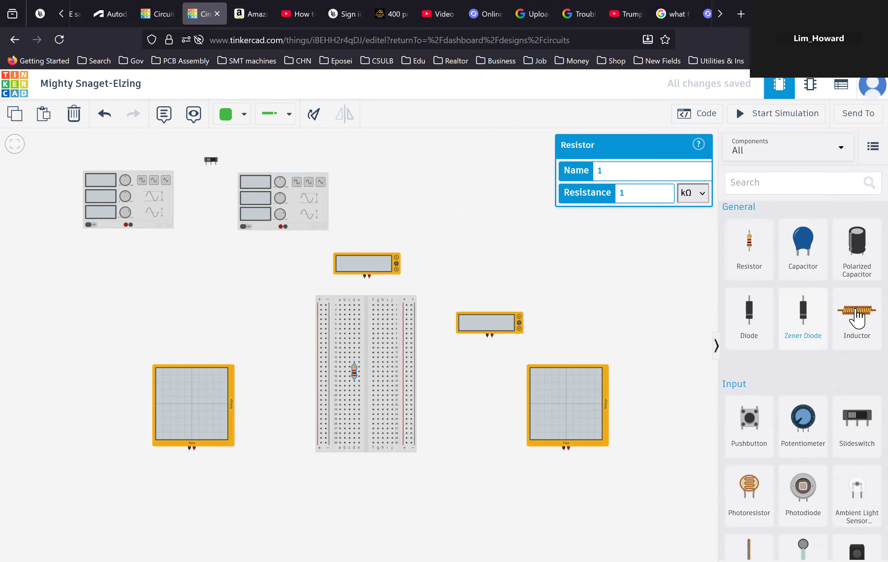
- Place a Capacitor just left of the resistor and rotate it into position beside the resistor's lower lead
left_click_drag(801, 250, 347, 381)
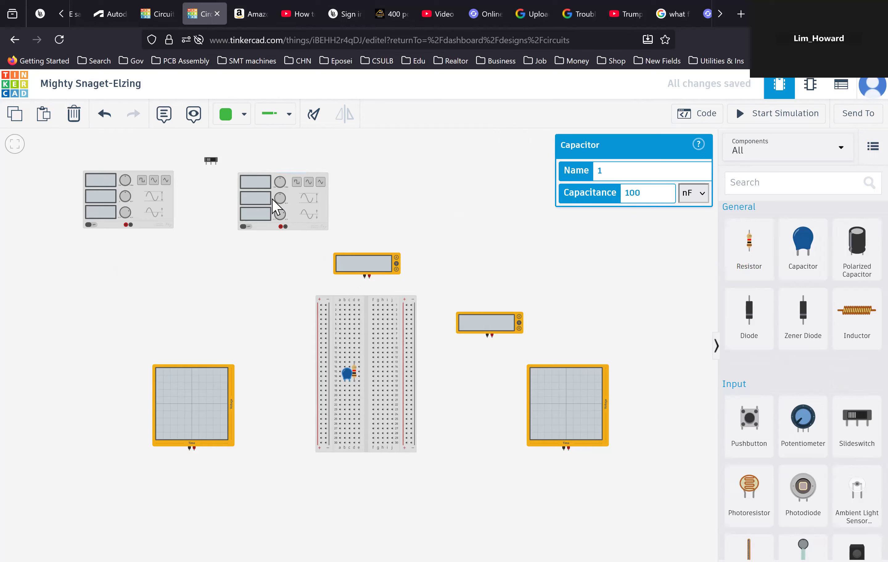
left_click(315, 119)
left_click(315, 119)
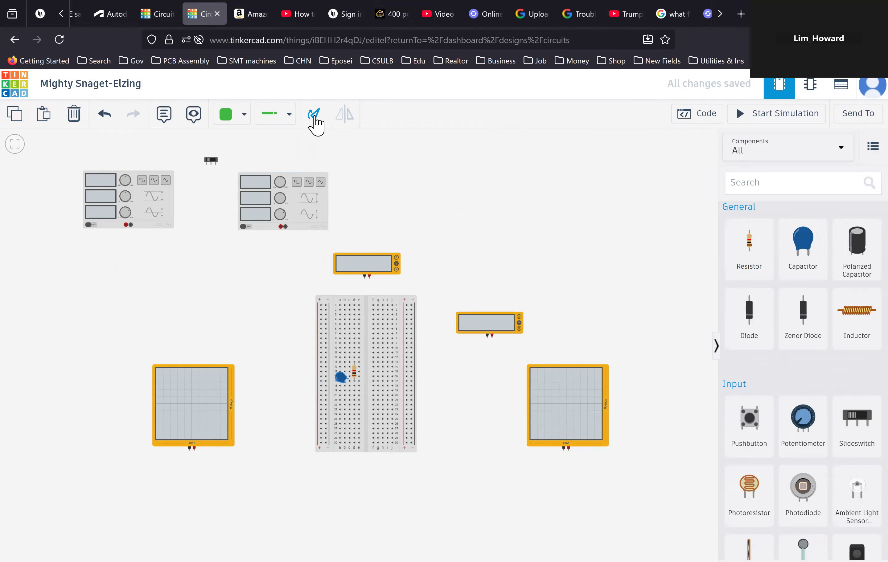
left_click(315, 119)
left_click(315, 118)
left_click(315, 118)
left_click(315, 118)
left_click(315, 119)
left_click_drag(338, 380, 341, 384)
- Draw a red wire from the resistor's lower row around the breadboard bottom to the left power rail
left_click(354, 386)
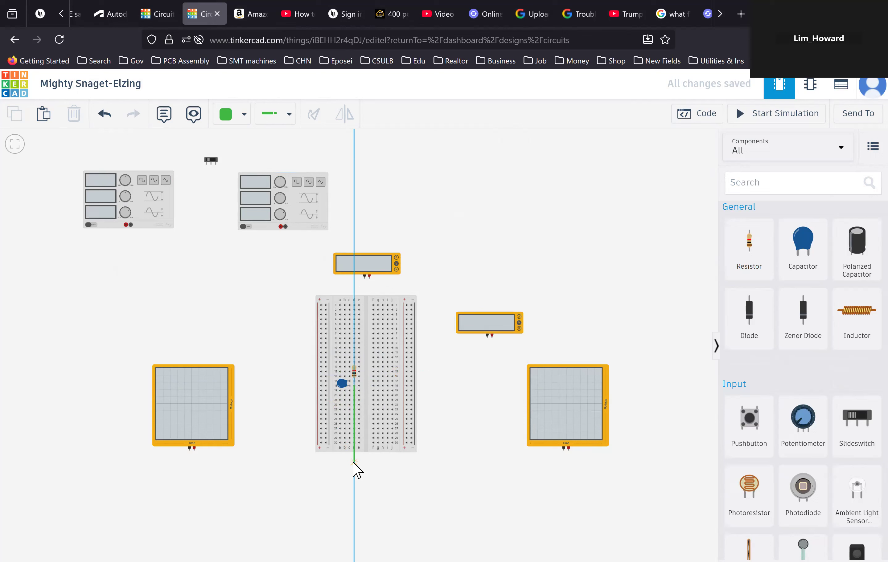
left_click(354, 462)
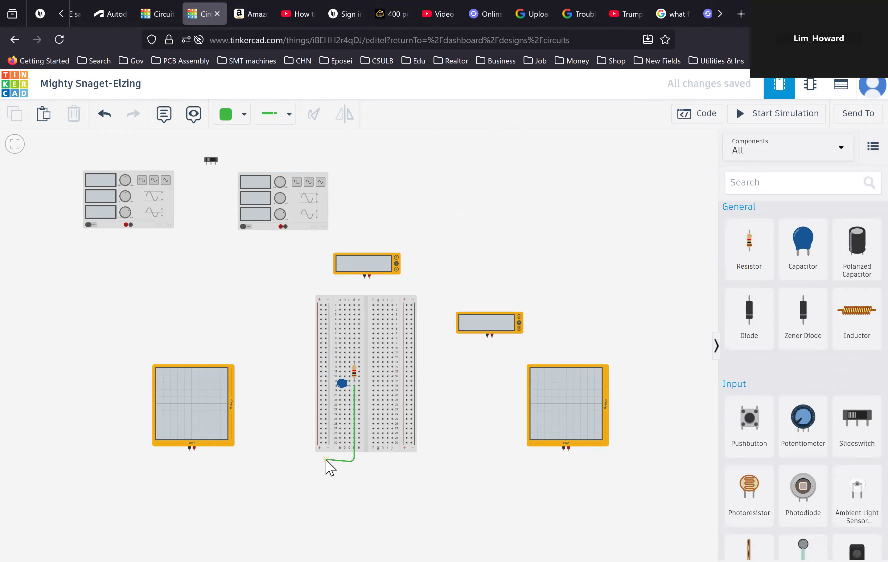
left_click(326, 461)
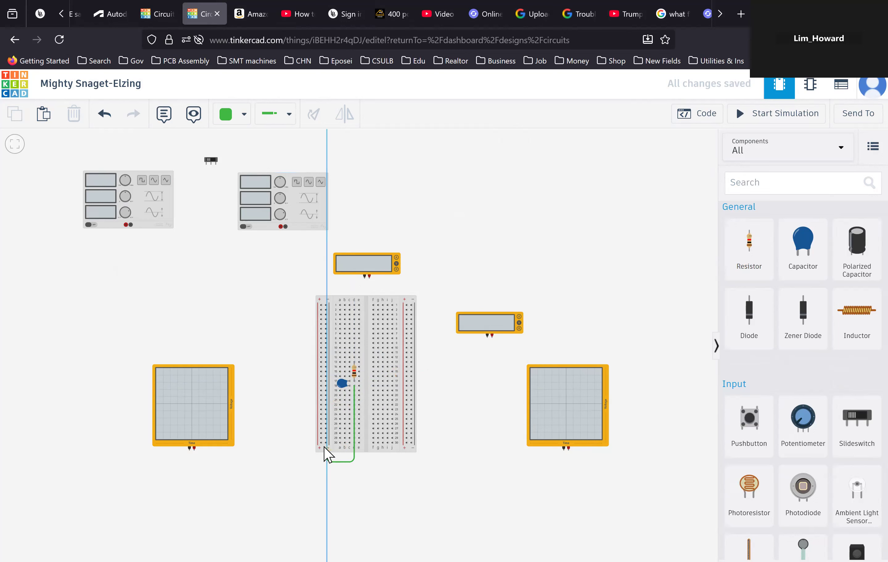
left_click(325, 444)
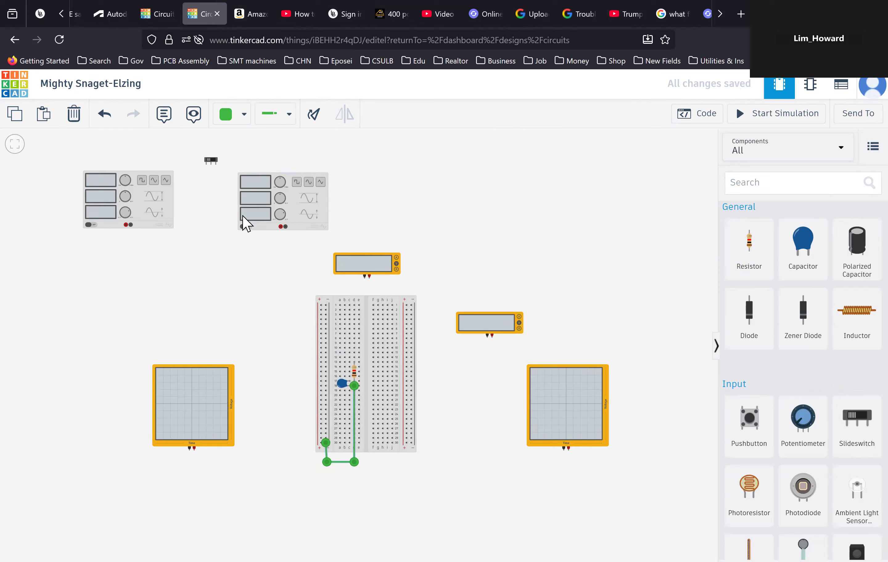
left_click(244, 118)
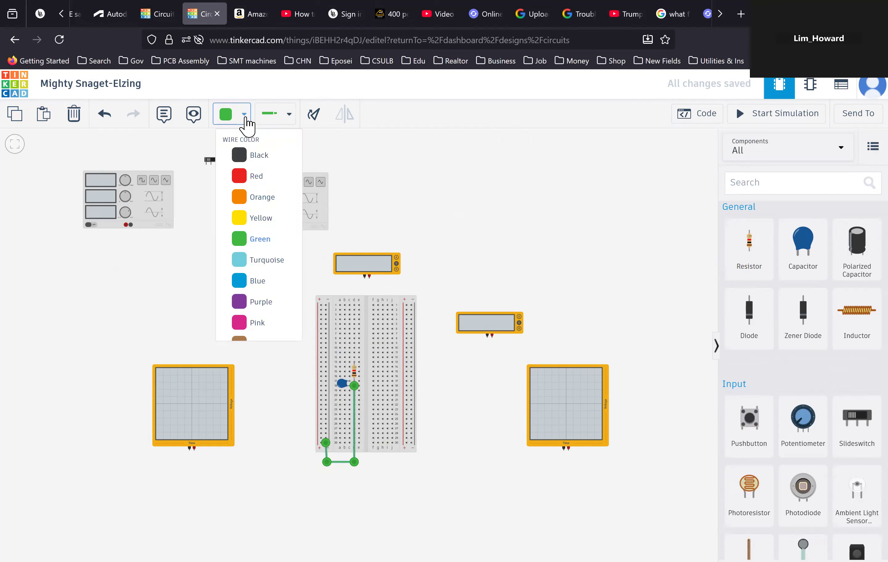
left_click(253, 178)
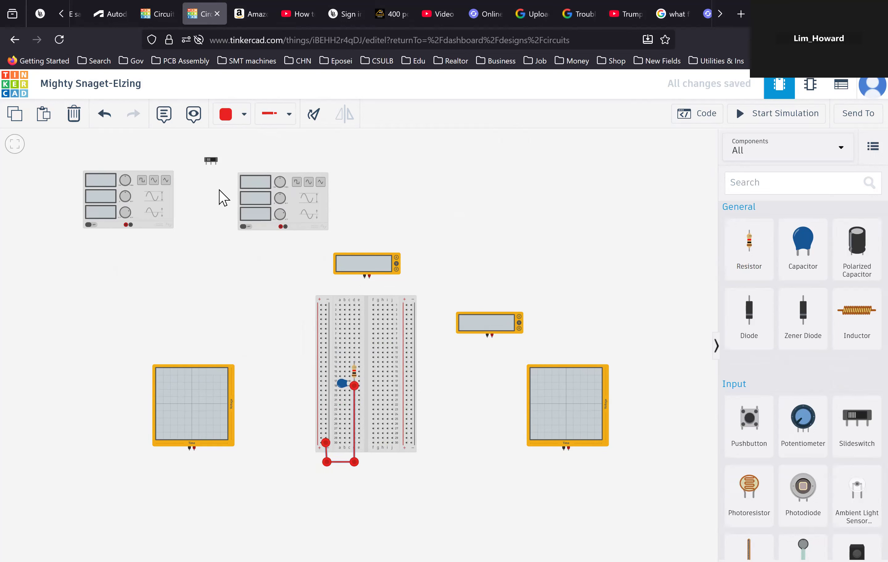
- Wire the first function generator's positive terminal to the slideswitch's Terminal 1 and tidy the wire's bend
left_click(125, 225)
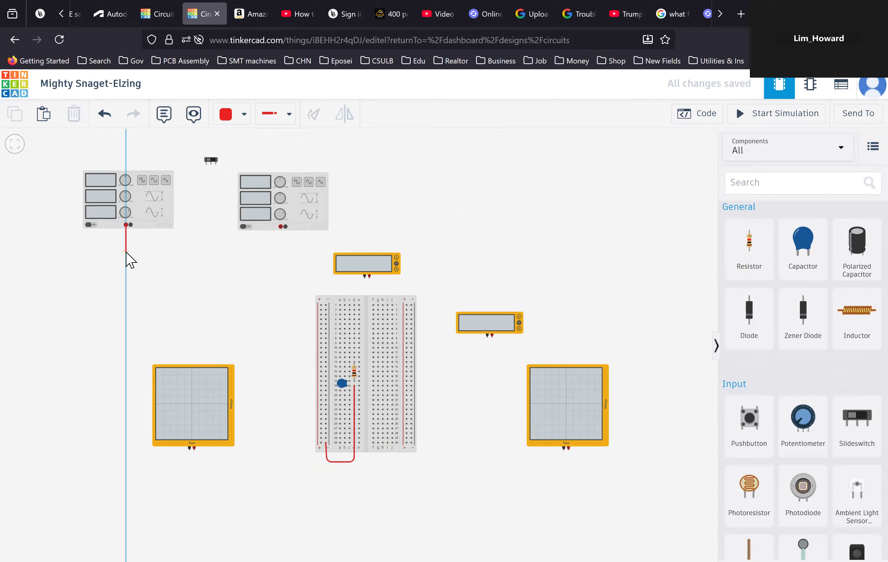
left_click(125, 252)
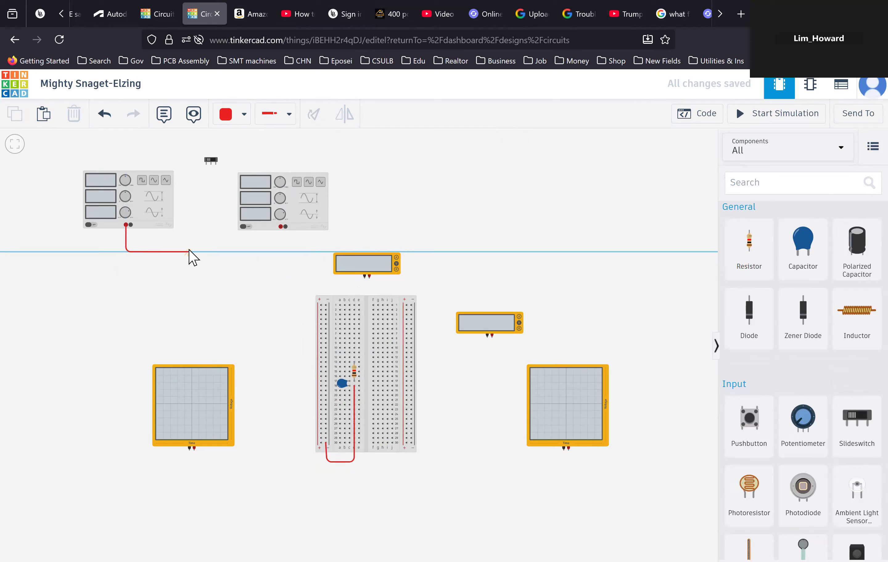
left_click(199, 252)
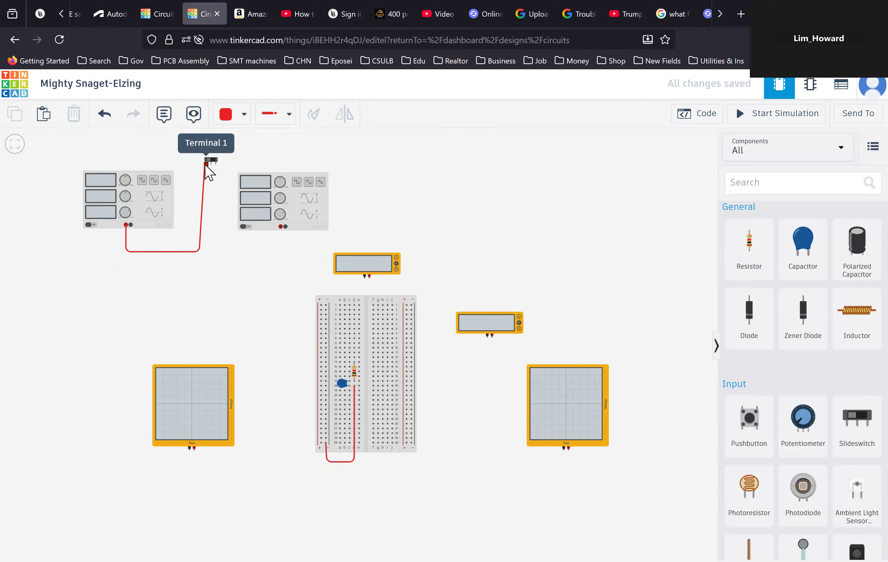
left_click(206, 164)
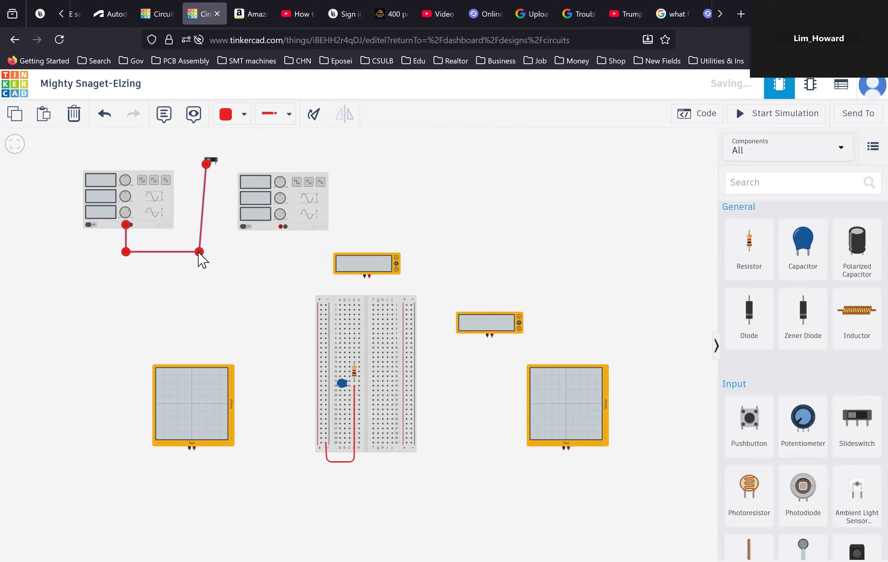
left_click_drag(202, 254, 207, 256)
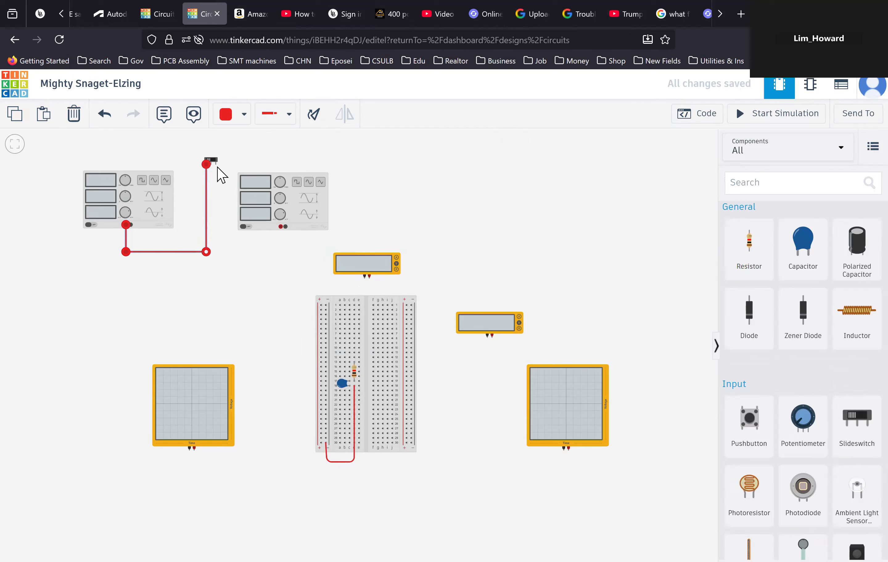
- Wire the slideswitch's other outer terminal to the second function generator's positive terminal and tidy the bend
left_click(216, 164)
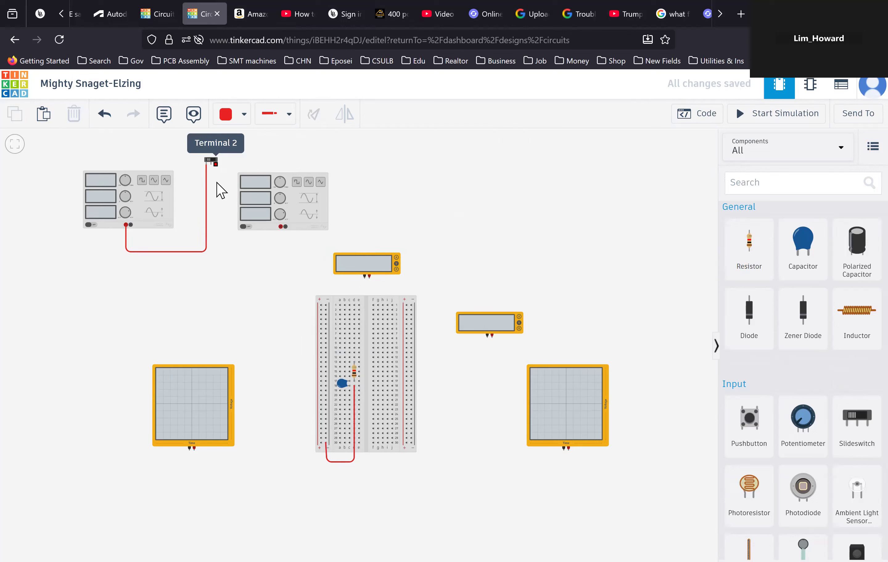
left_click(216, 250)
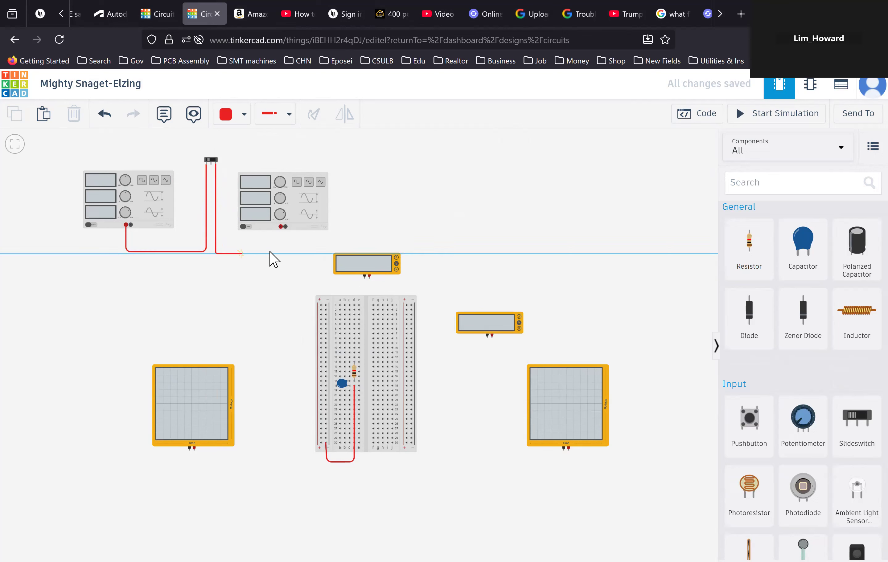
left_click(279, 254)
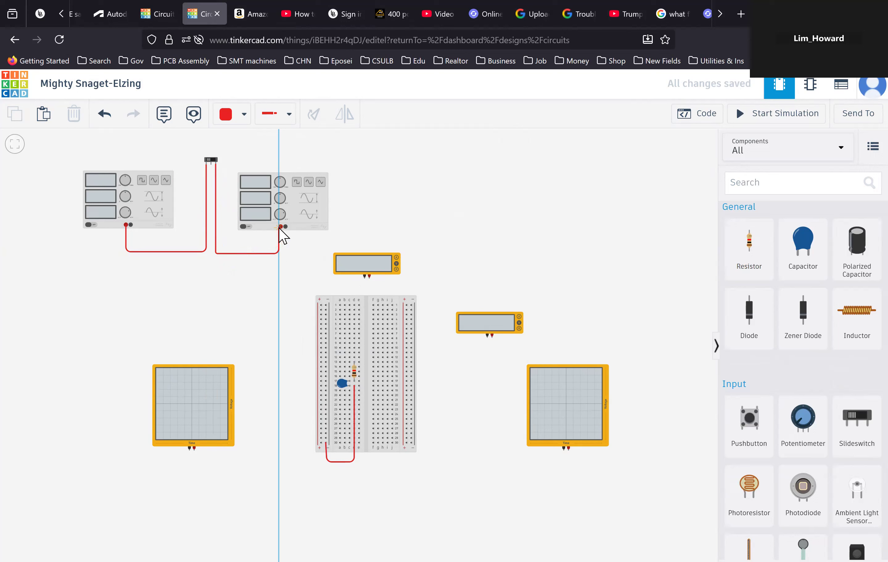
left_click(281, 227)
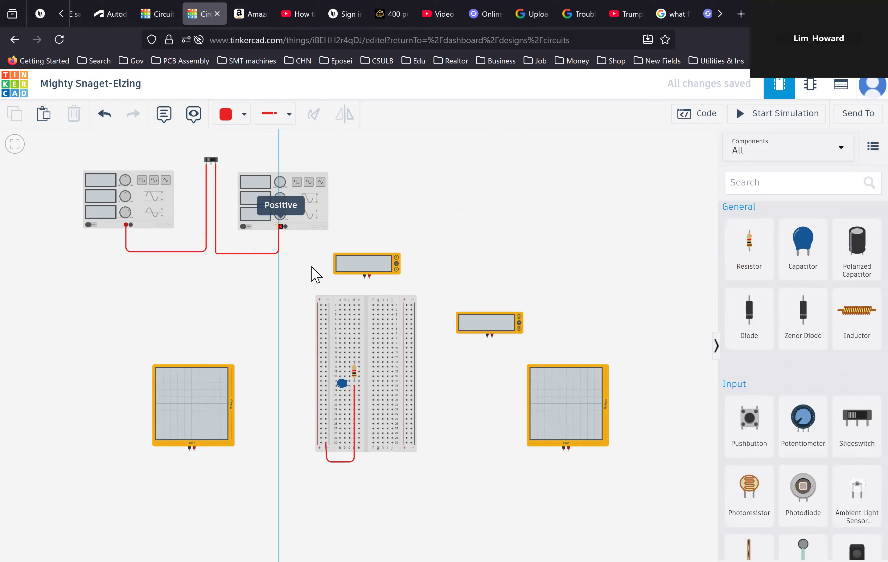
left_click(280, 226)
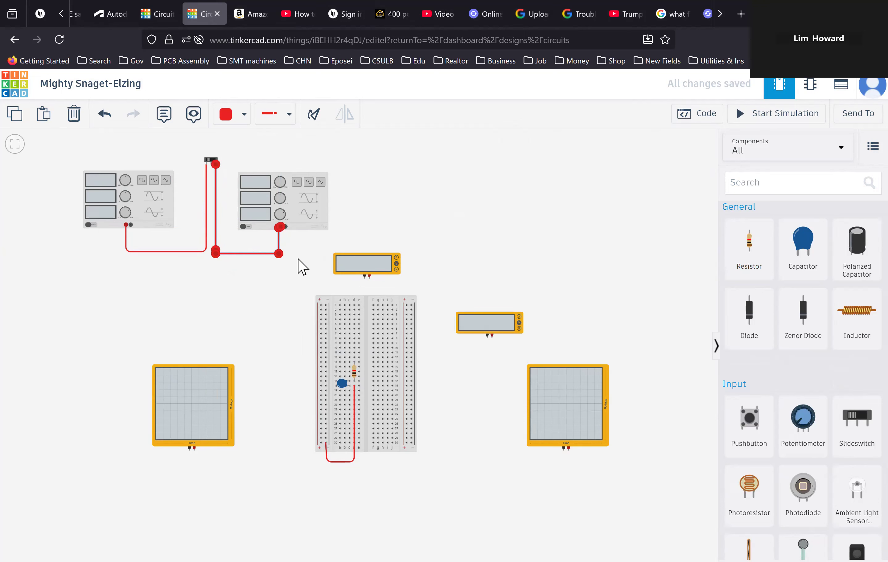
left_click_drag(278, 254, 279, 257)
left_click(281, 267)
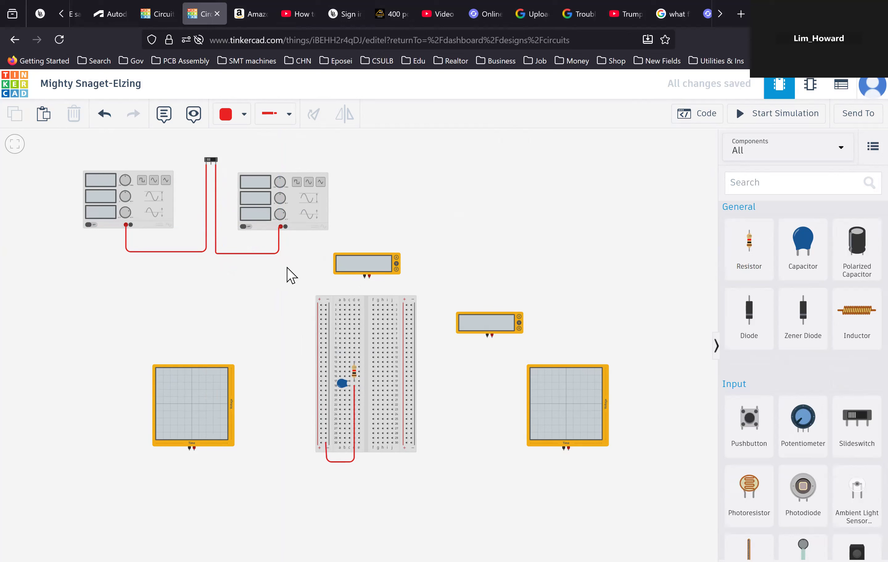
- Wire the slideswitch's Common terminal down and across to the top of the breadboard's left power rail
left_click(211, 162)
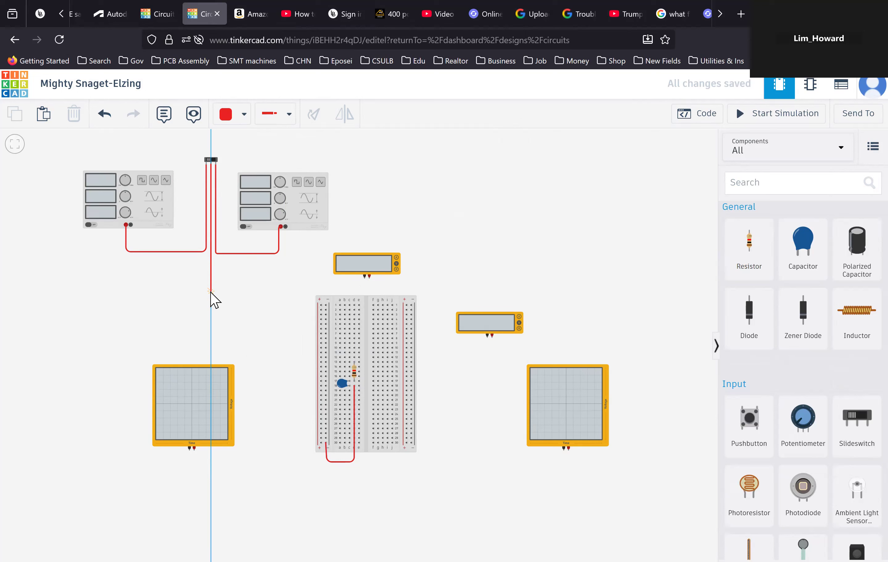
left_click(211, 294)
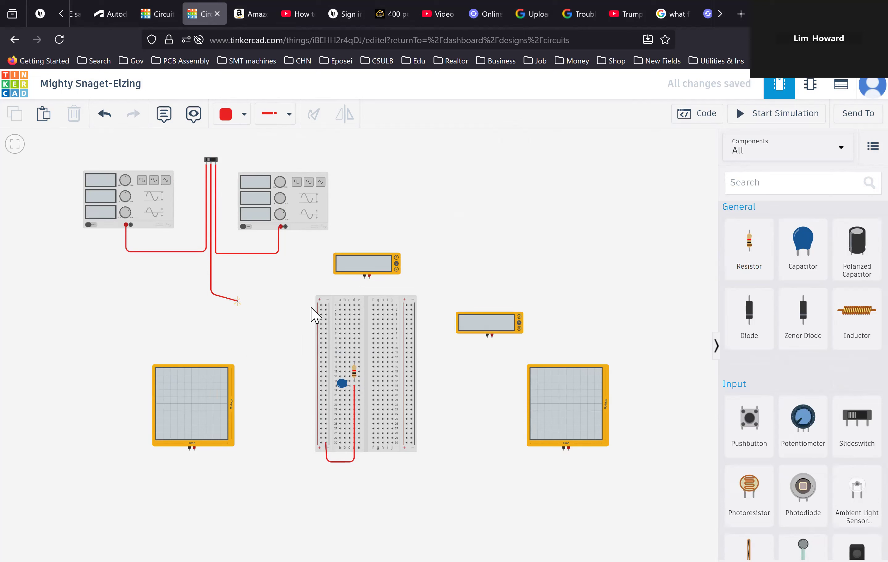
left_click(315, 306)
left_click(213, 305)
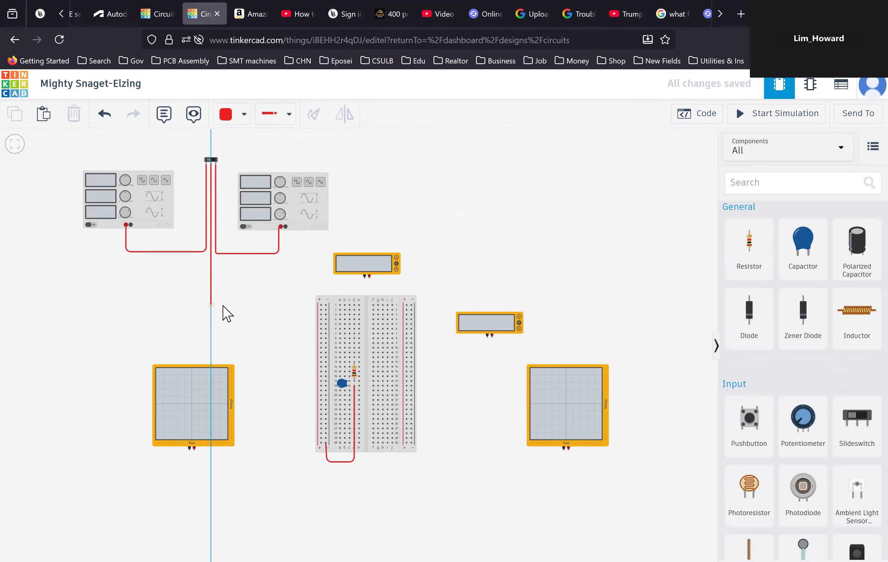
left_click(321, 307)
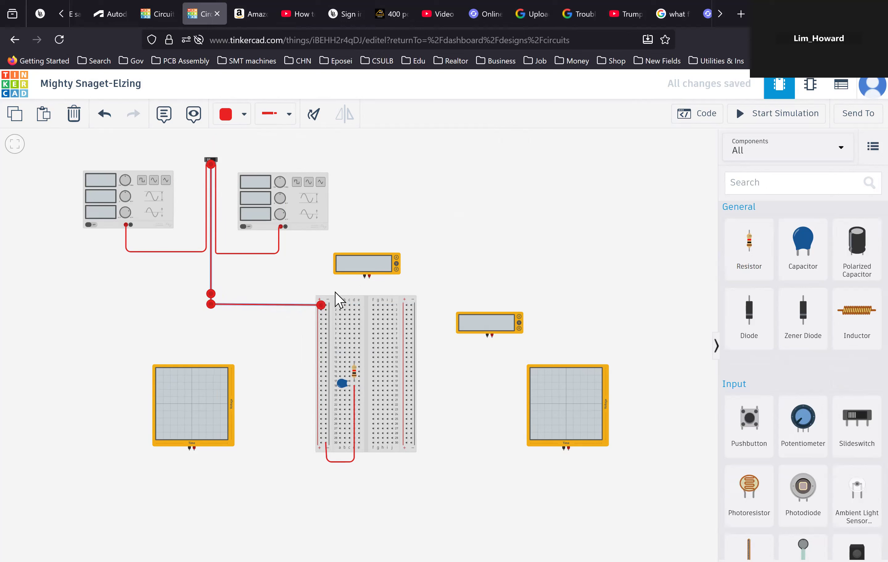
- Wire the left oscilloscope's probe terminal along the bottom to the lower end of the breadboard's left power rail
left_click(194, 452)
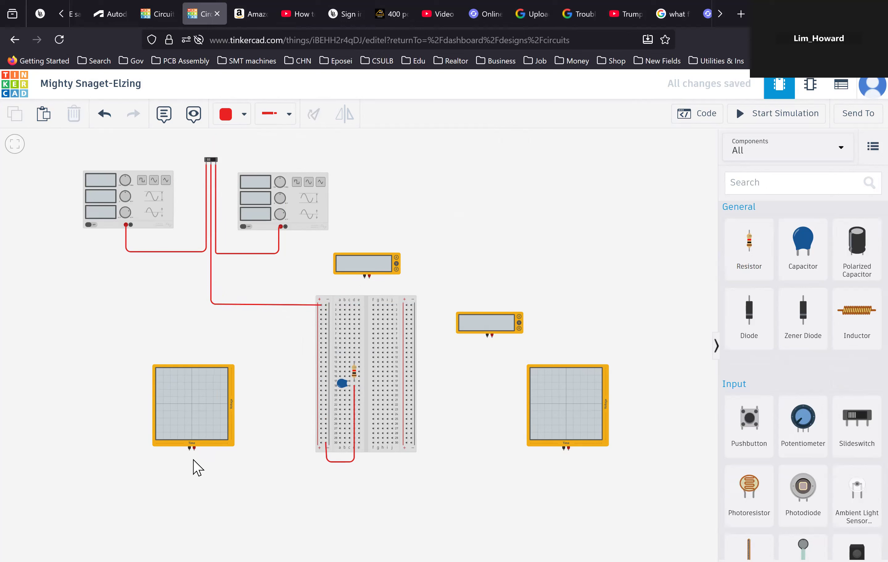
left_click(195, 450)
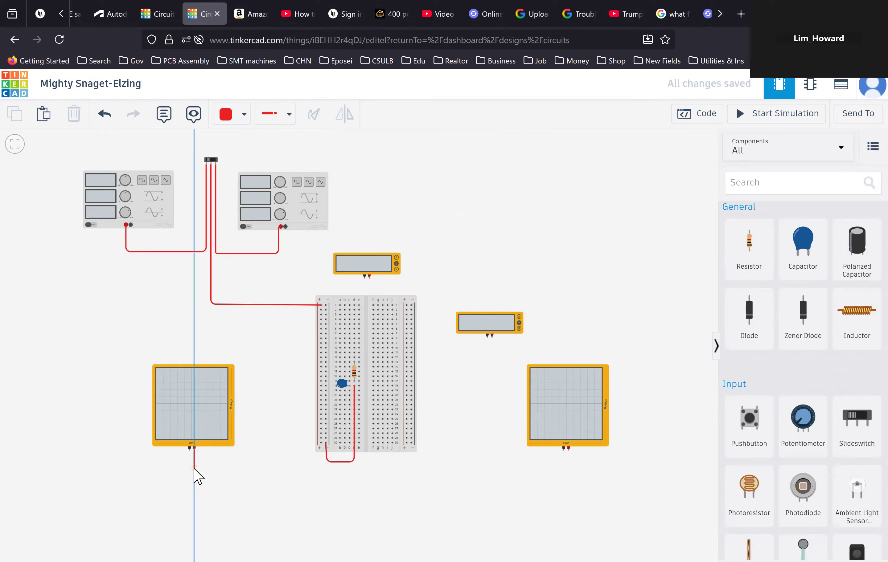
left_click(194, 469)
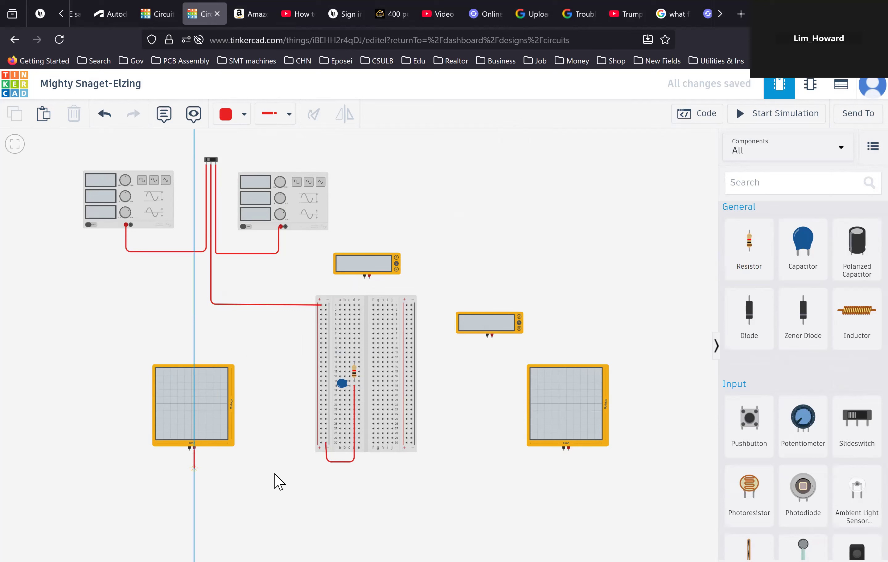
left_click(320, 468)
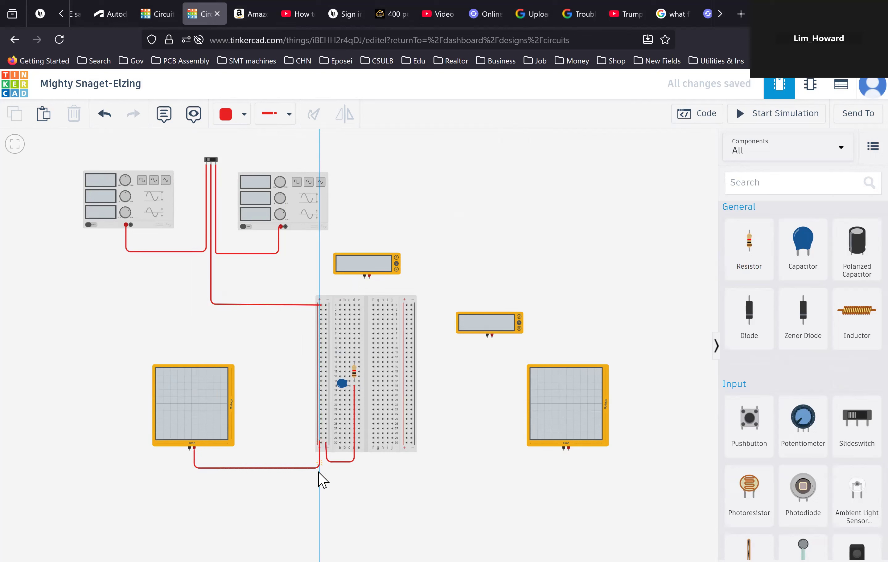
left_click(321, 444)
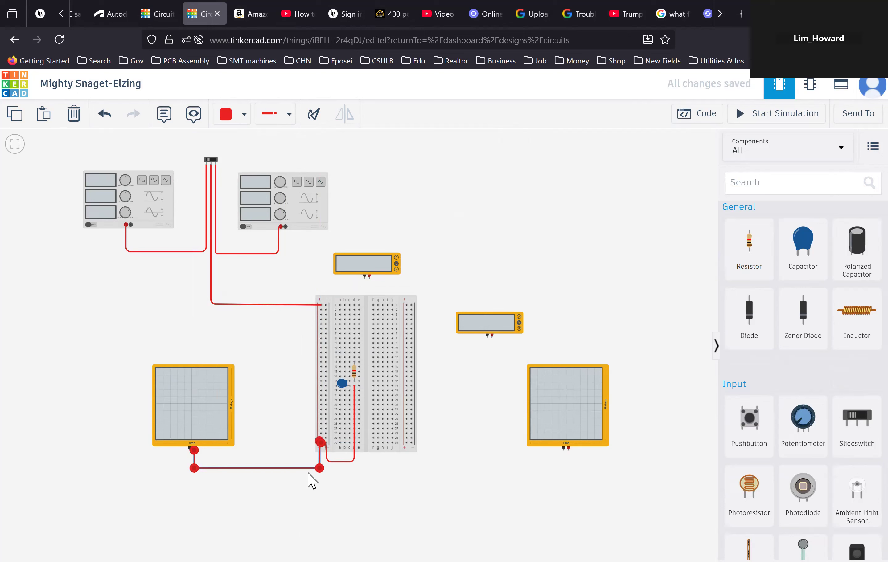
left_click(307, 506)
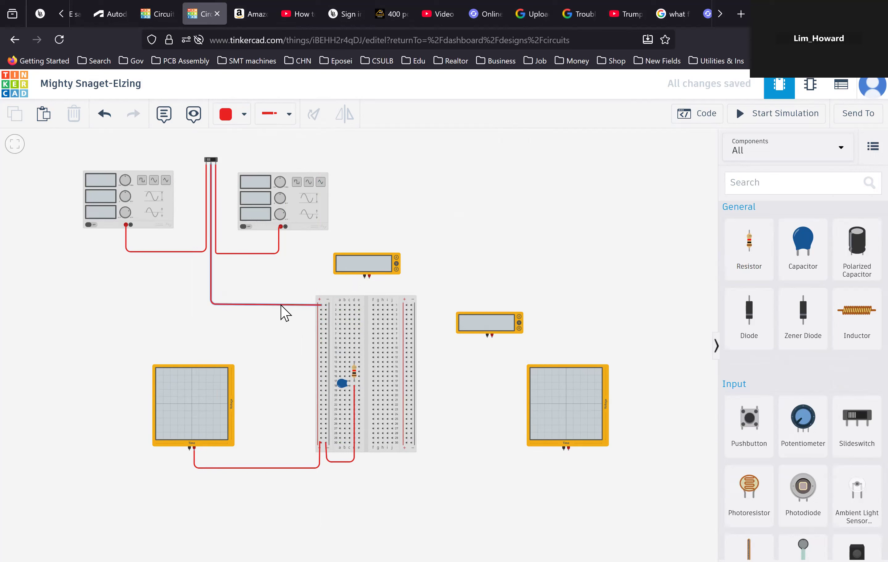
- Wire the top of the breadboard's left rail to the upper multimeter's terminal, then select that multimeter
left_click(321, 310)
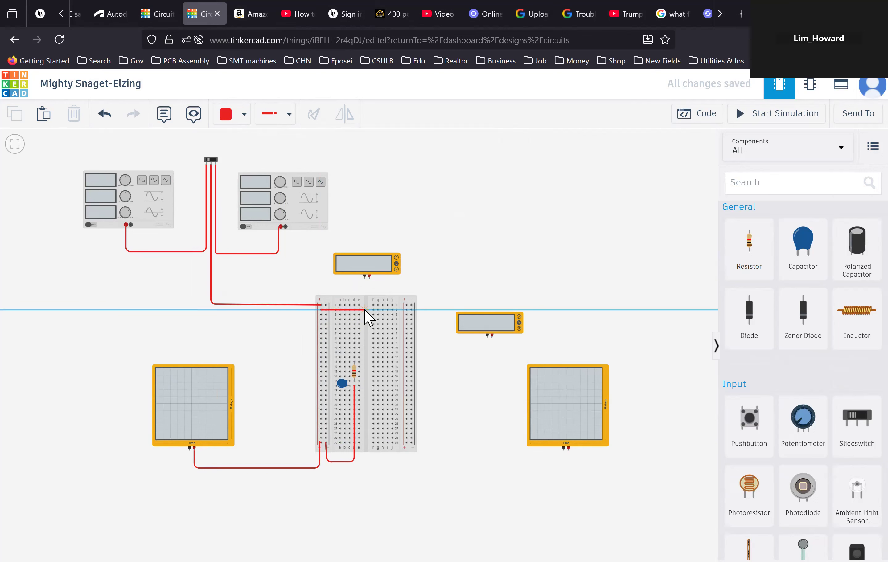
left_click(370, 310)
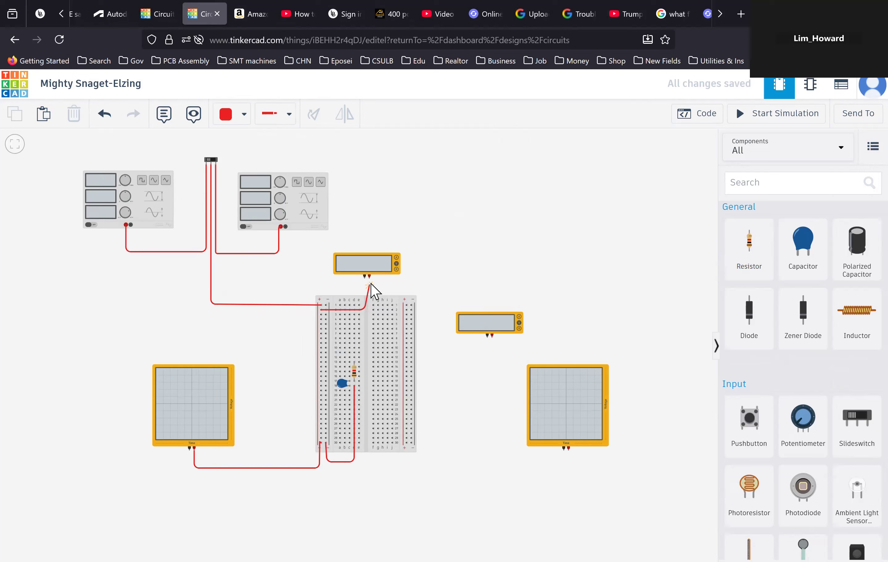
left_click(370, 277)
left_click(369, 278)
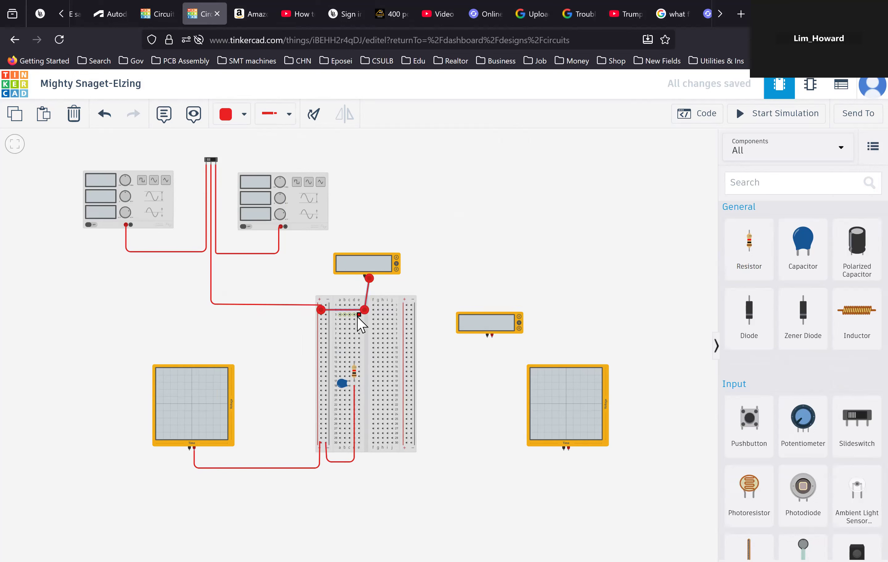
left_click_drag(364, 309, 365, 308)
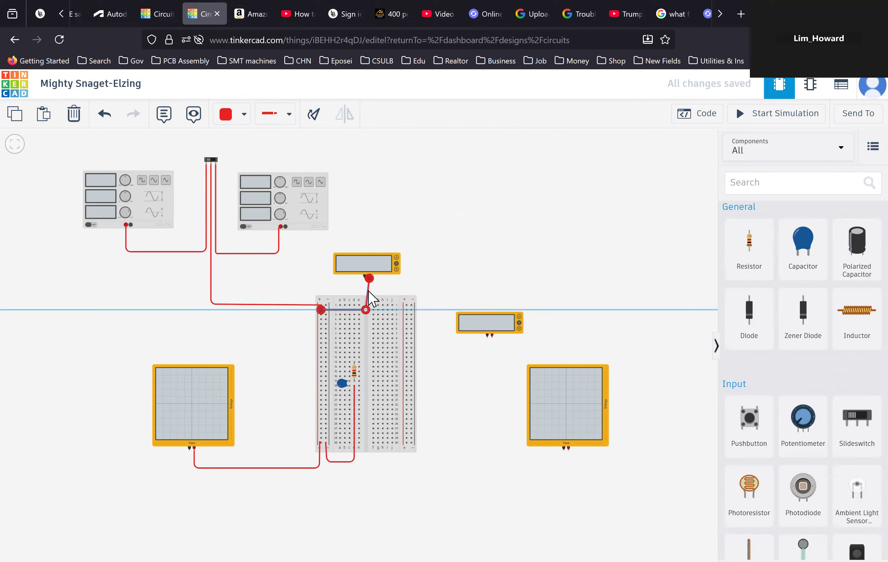
left_click(366, 264)
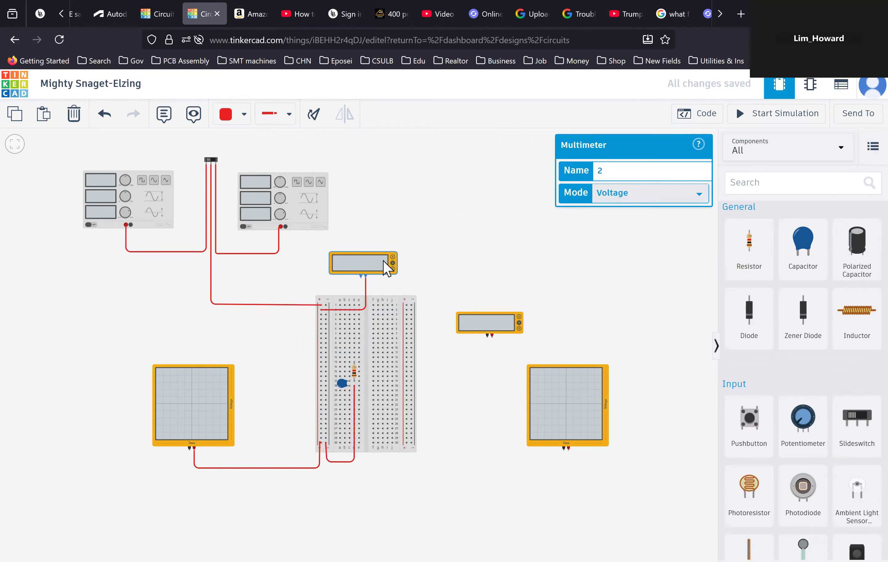
- Wire the resistor's upper row on the breadboard across to the right multimeter's positive terminal
left_click(426, 271)
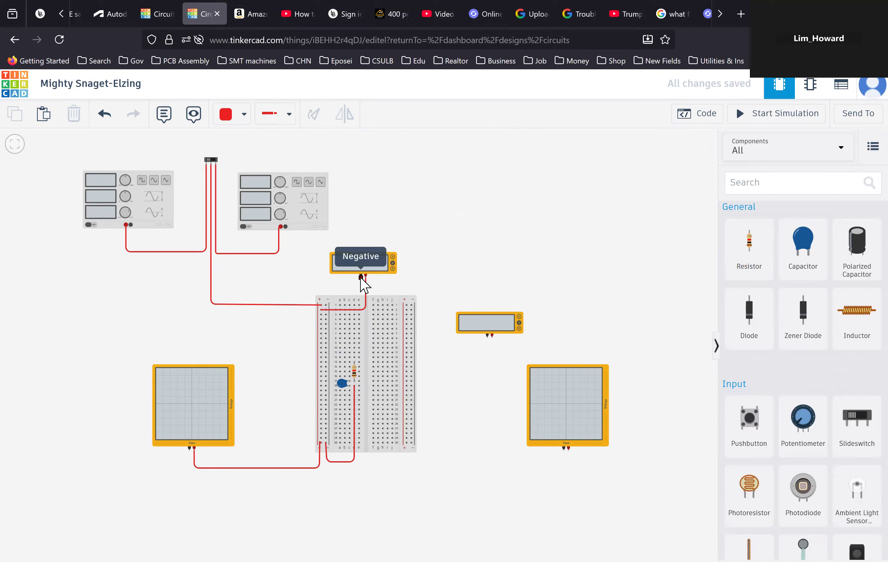
left_click(359, 362)
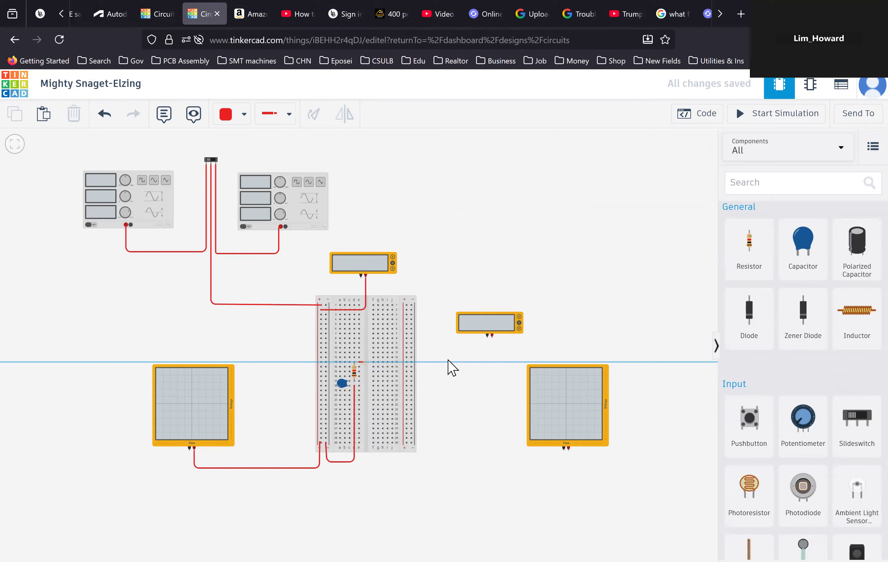
left_click(492, 362)
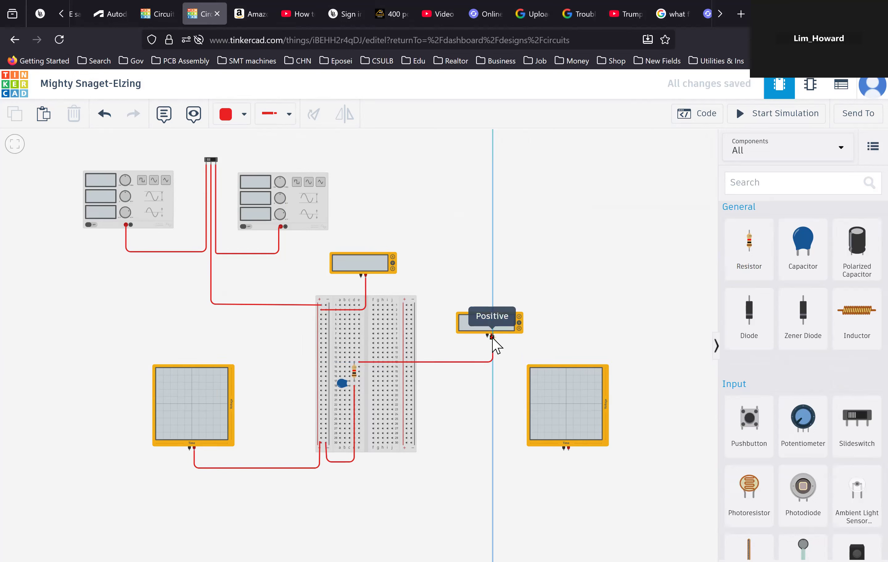
left_click(492, 337)
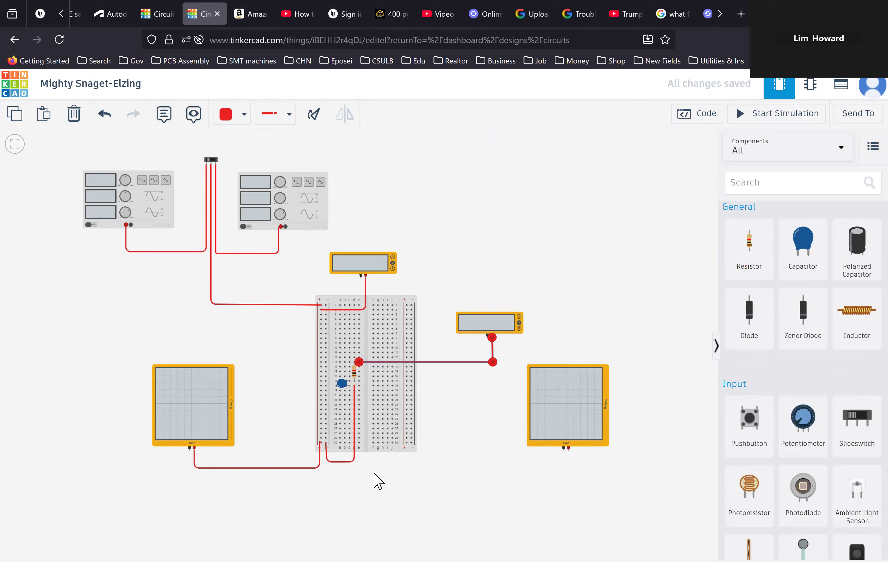
key("Escape")
- Wire the resistor-capacitor junction row across and down to the right oscilloscope's probe terminal
left_click(360, 381)
left_click(491, 381)
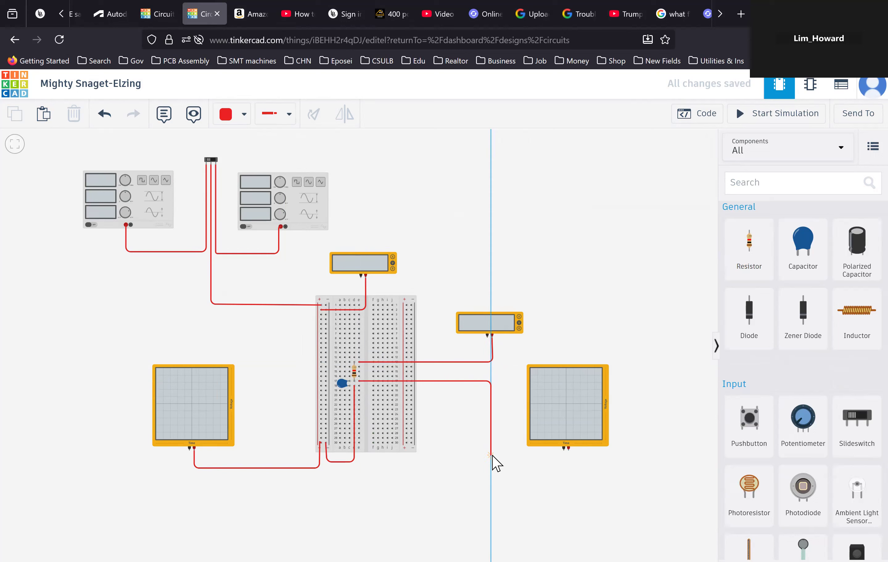
left_click(492, 456)
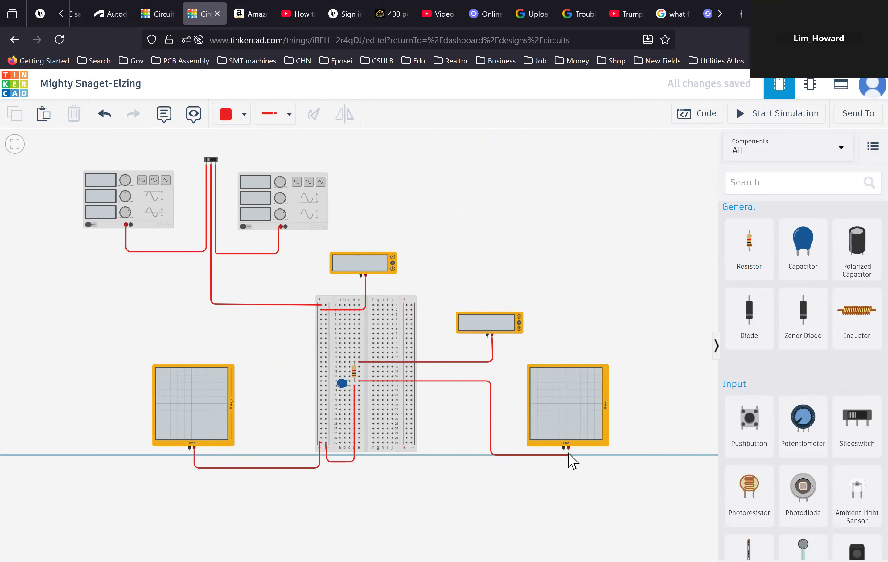
left_click(569, 449)
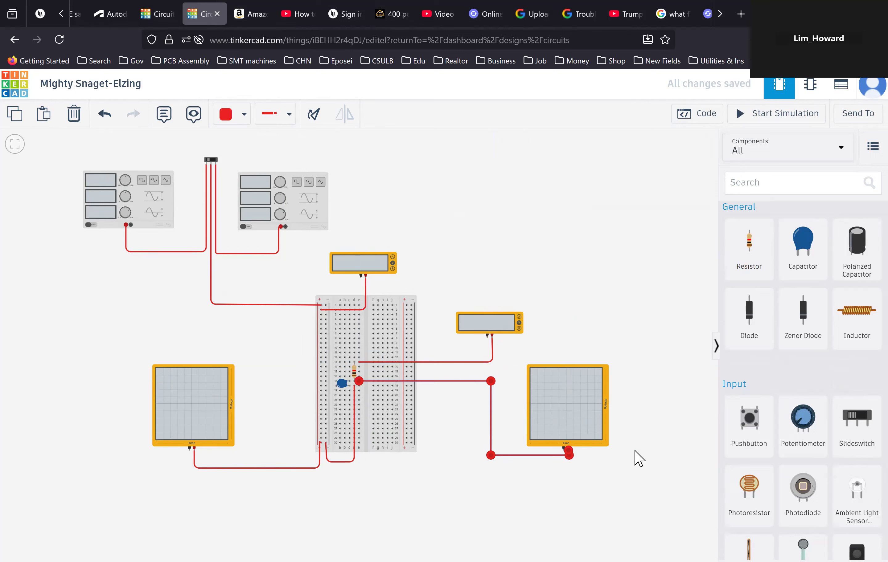
left_click(531, 483)
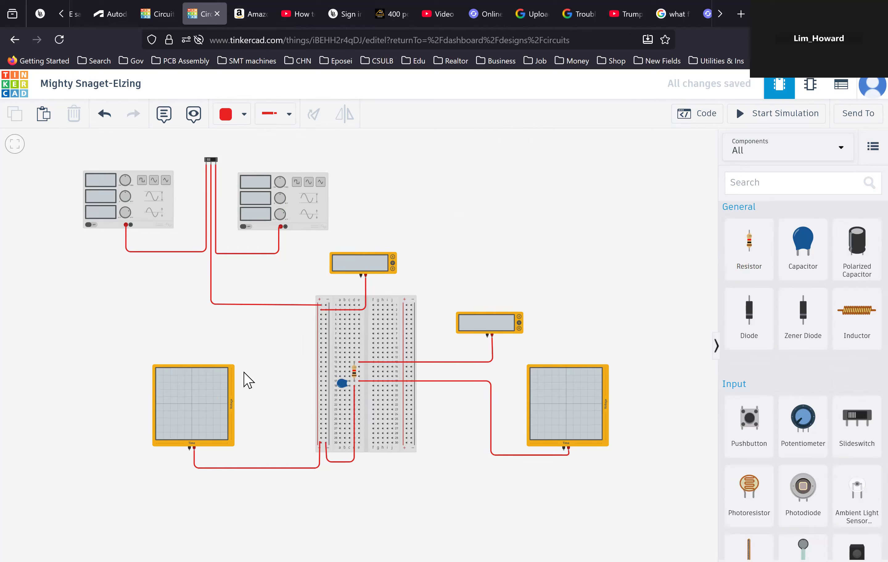
- Switch the wire colour to black and wire the first function generator's negative terminal to the second generator's negative terminal
left_click(244, 119)
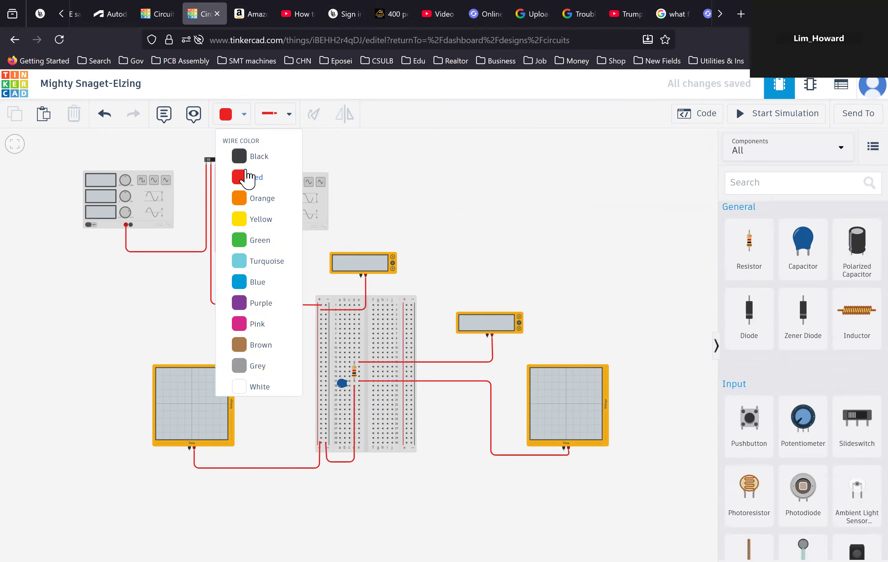
left_click(246, 160)
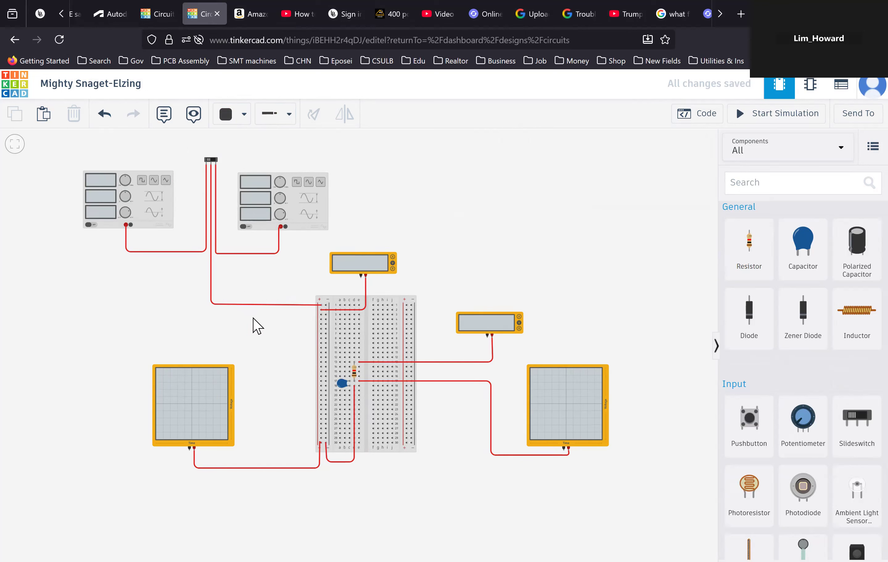
left_click(130, 226)
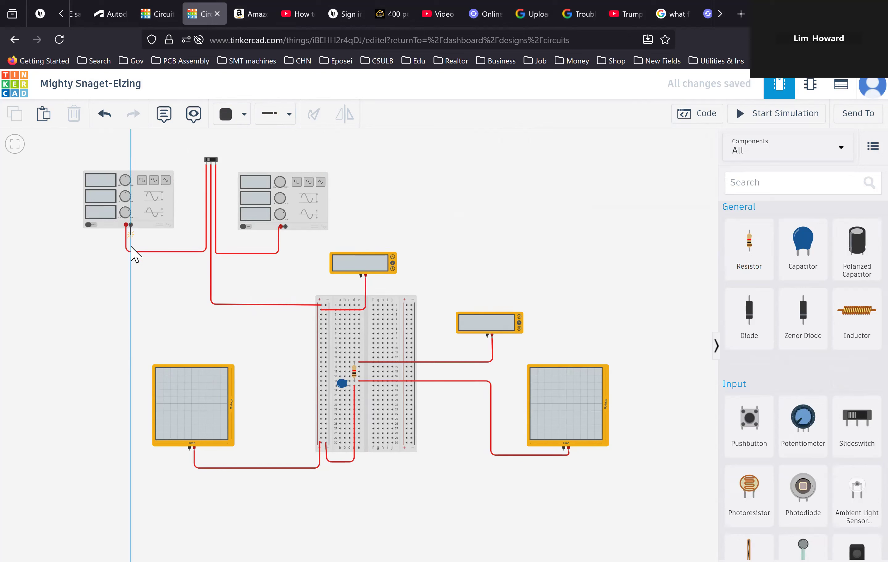
left_click(131, 266)
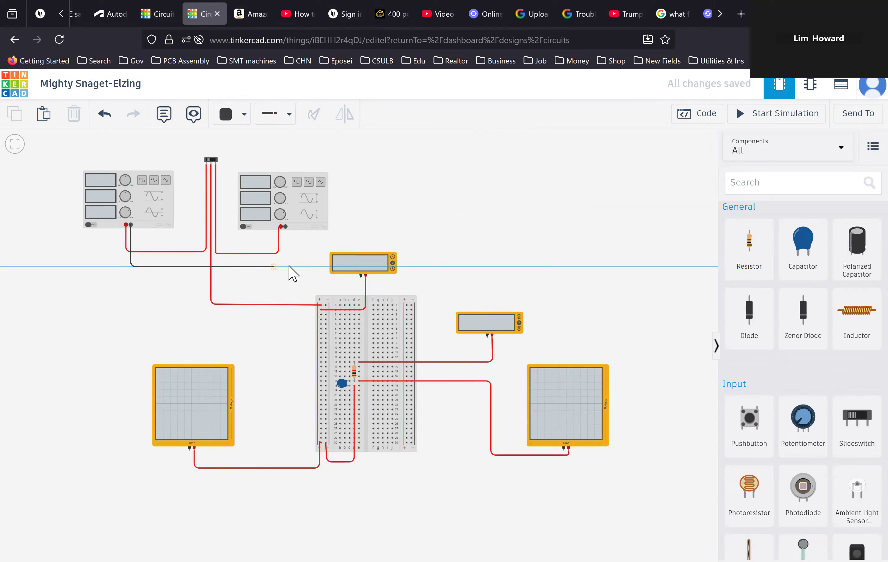
left_click(285, 267)
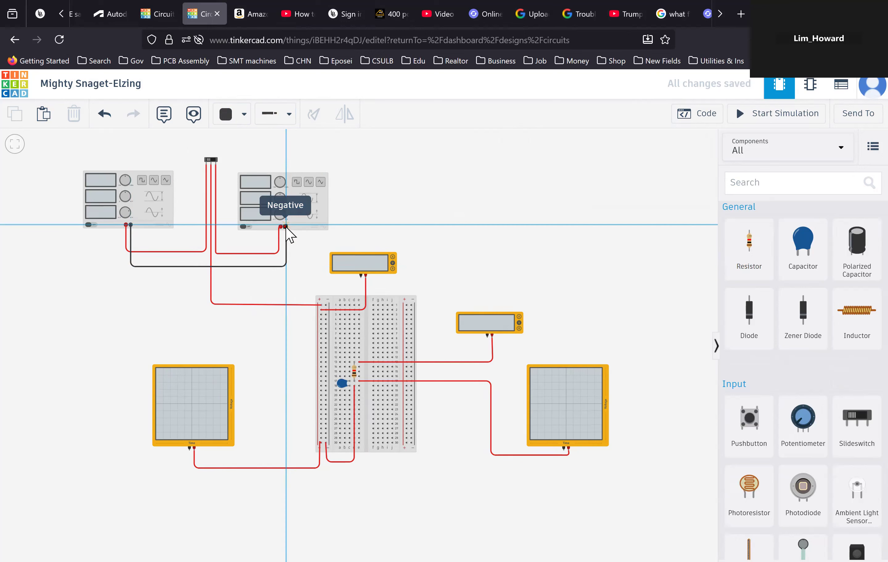
left_click(286, 227)
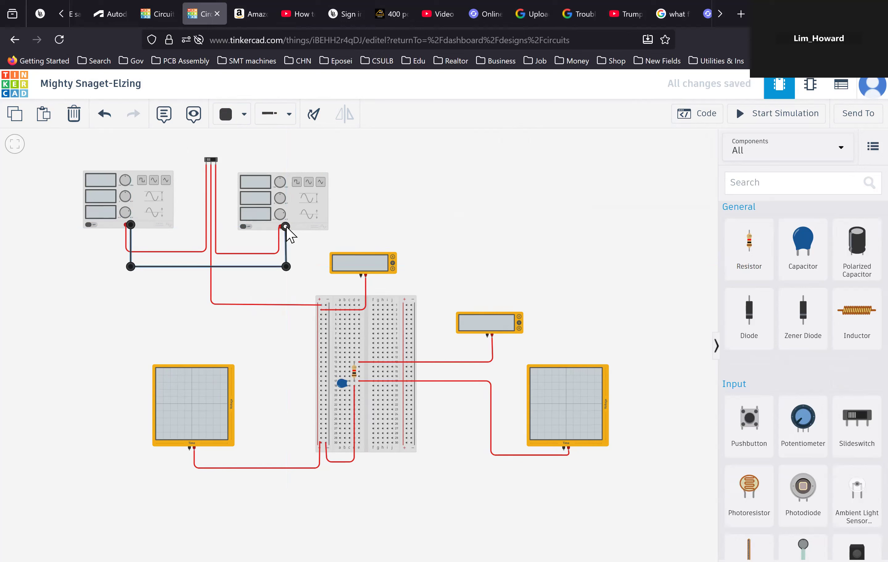
- Wire the second function generator's negative terminal down to the top of the breadboard's left negative rail
left_click(292, 237)
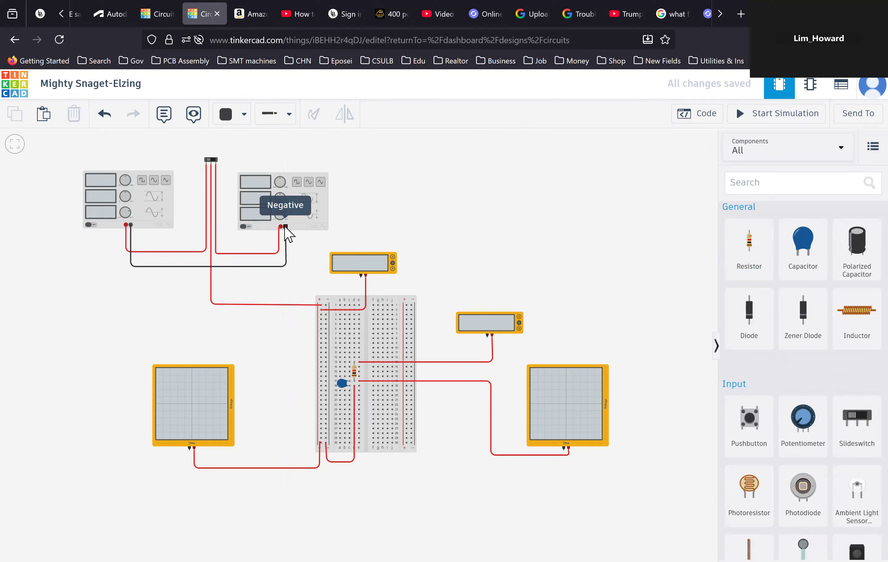
left_click(285, 227)
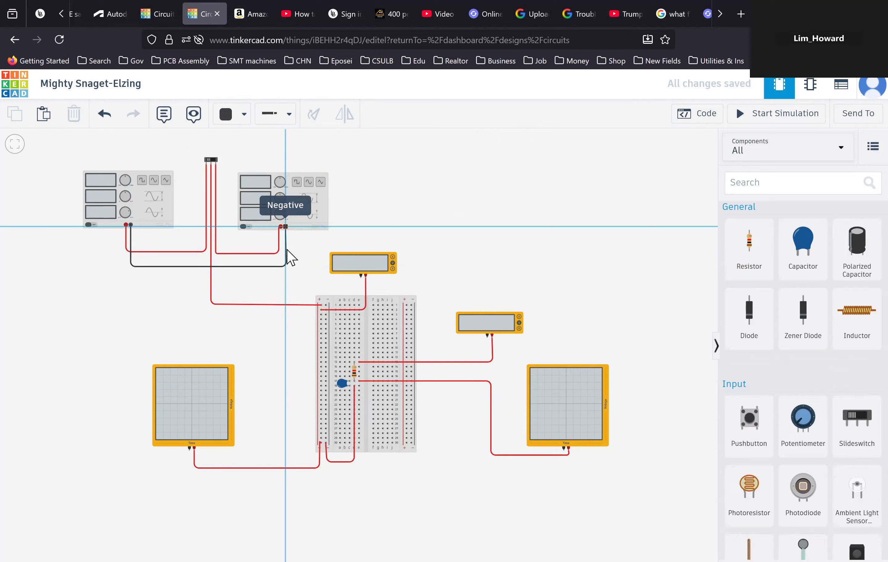
left_click(287, 286)
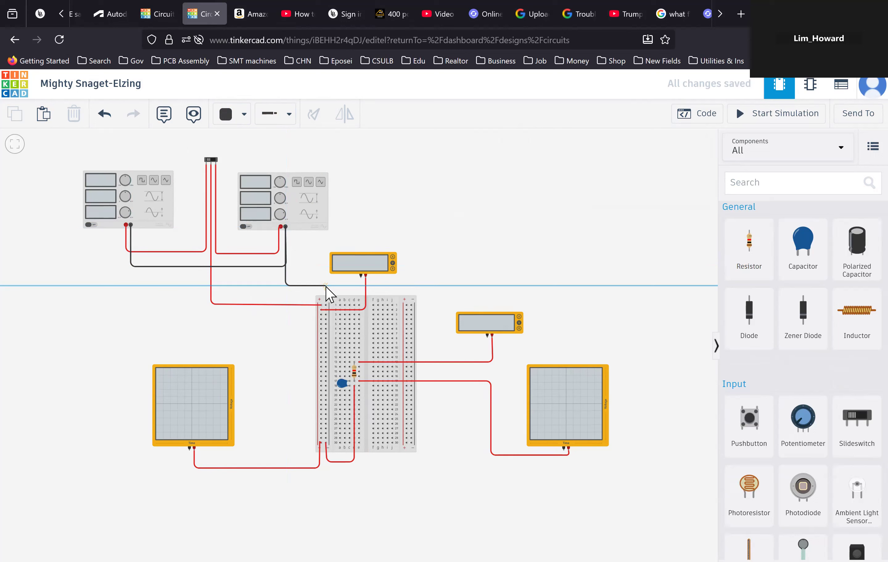
left_click(327, 286)
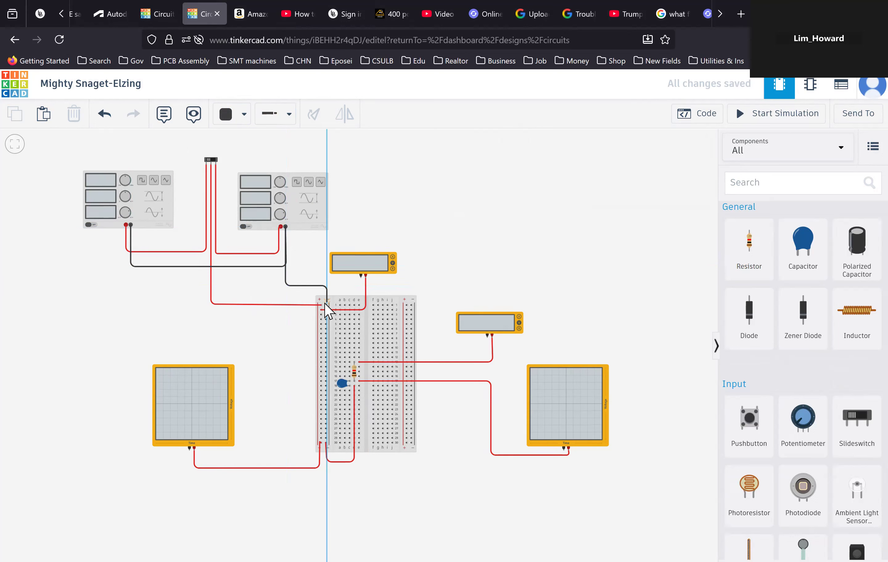
left_click(326, 305)
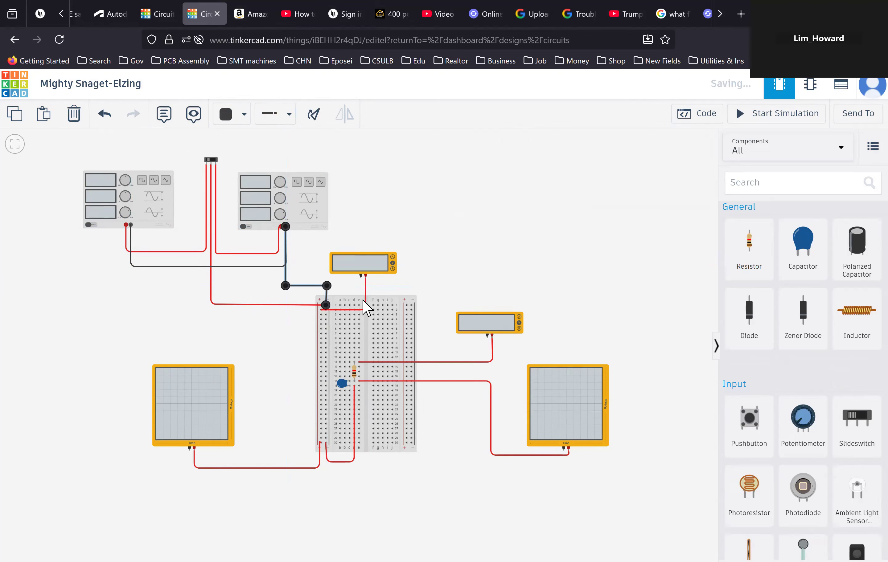
left_click(425, 286)
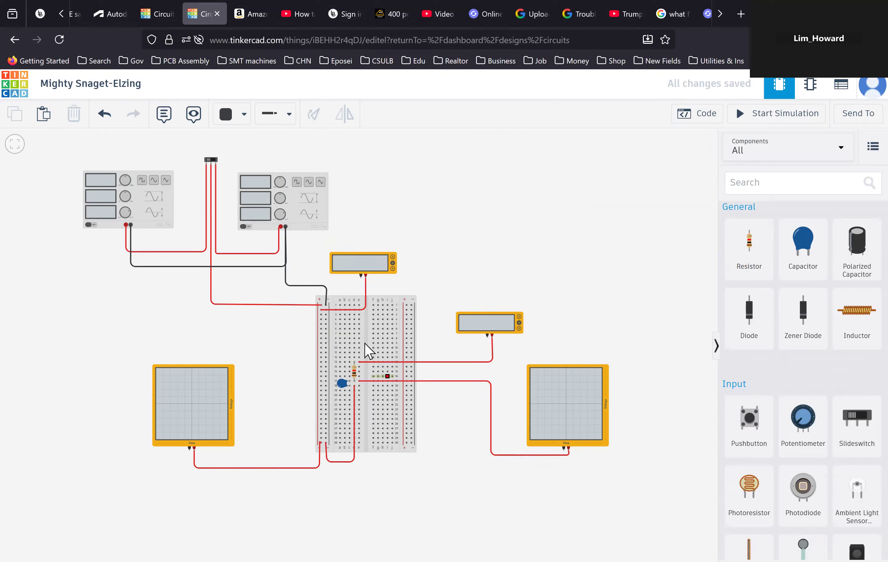
- Wire the upper multimeter's negative terminal down the breadboard into the resistor's upper row
left_click(360, 278)
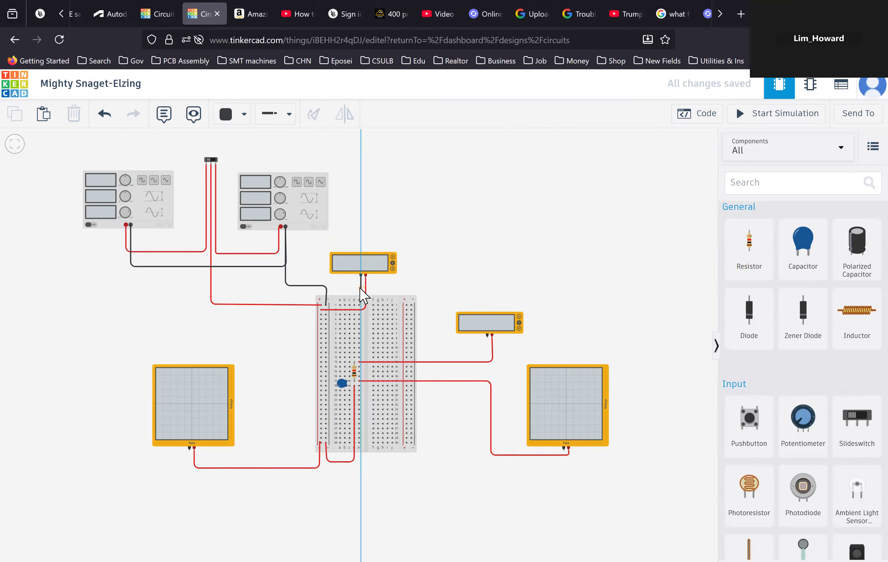
left_click(359, 287)
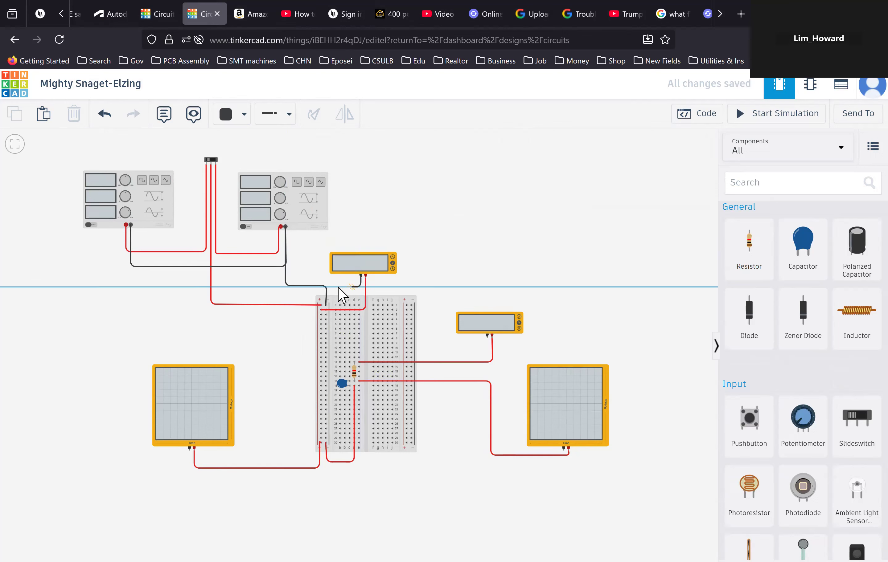
left_click(333, 287)
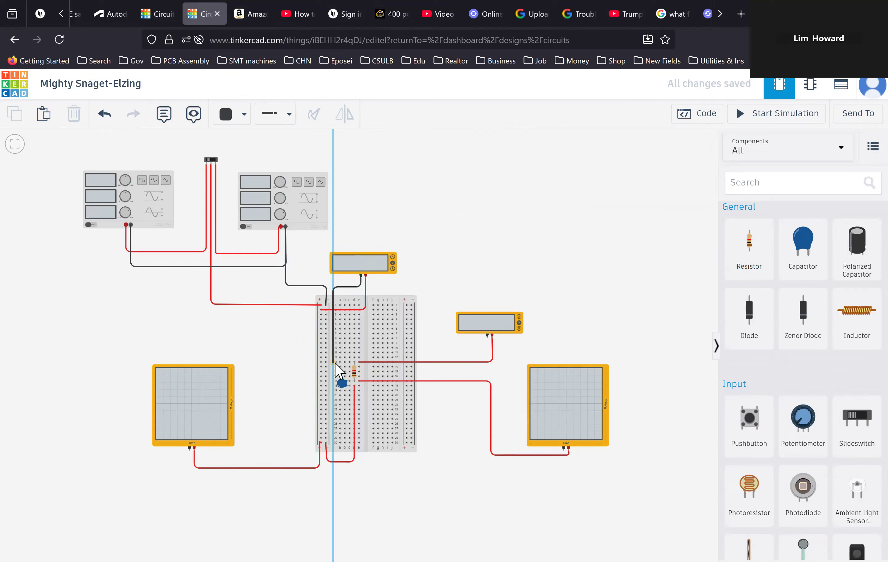
left_click(334, 362)
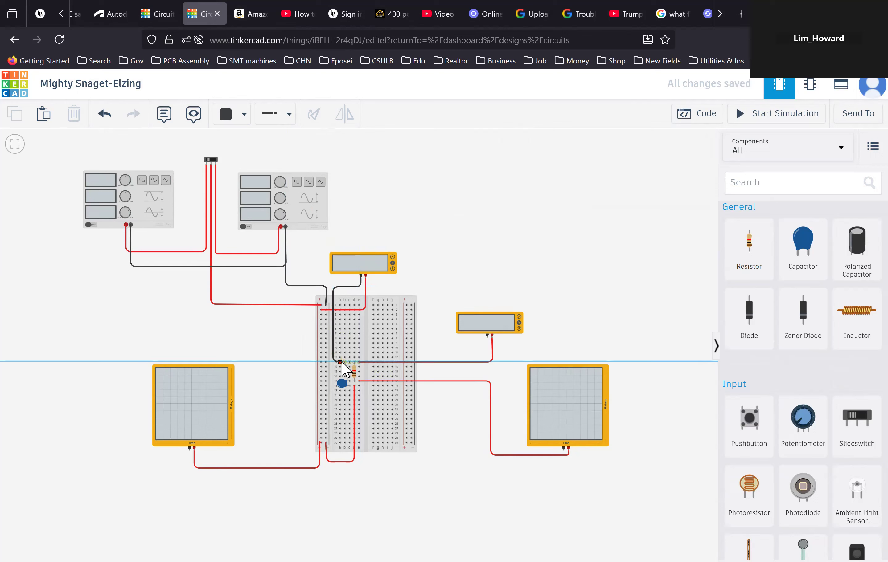
left_click(344, 362)
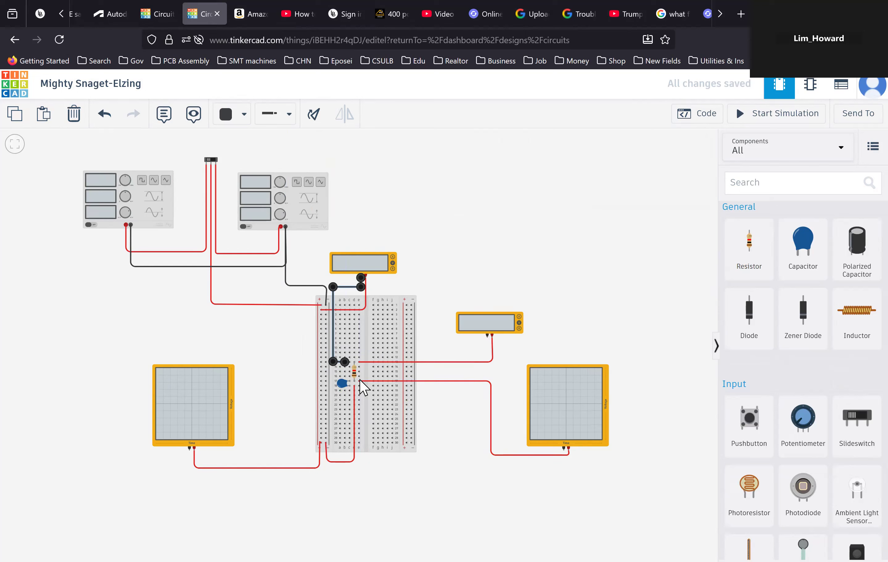
left_click(386, 381)
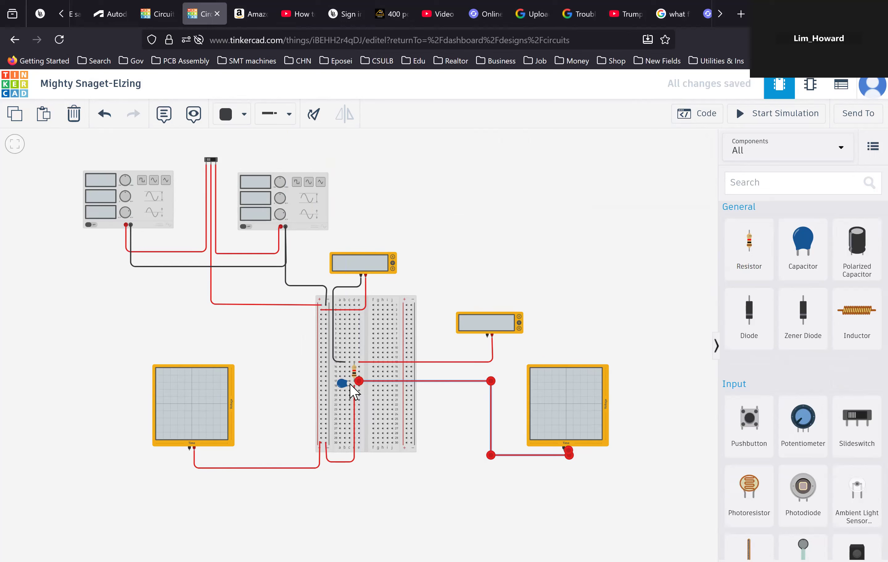
left_click(447, 400)
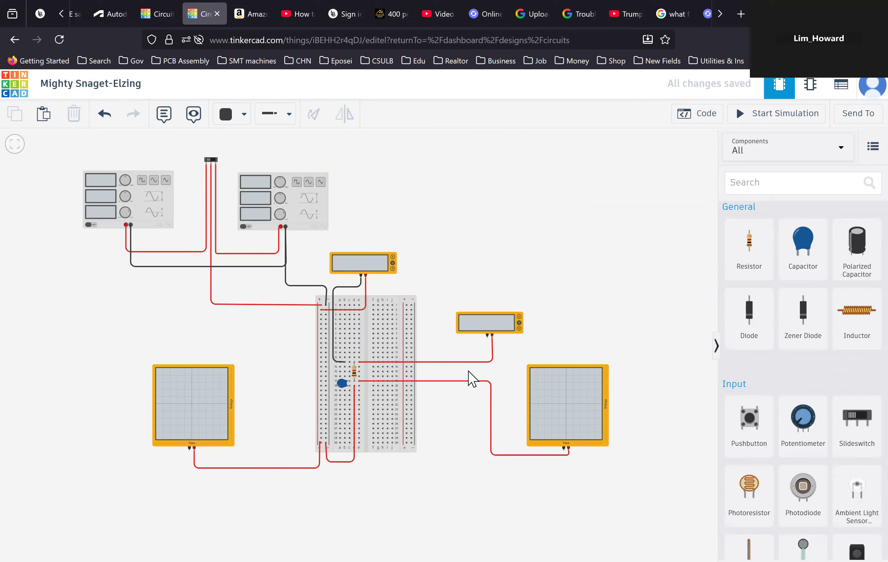
- Wire the right multimeter's negative terminal down to the right oscilloscope's negative terminal
left_click(487, 337)
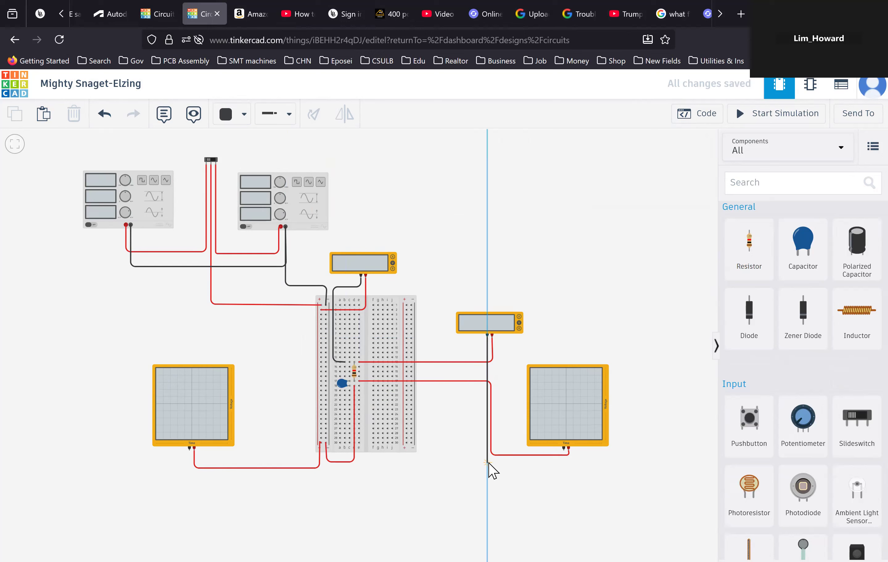
left_click(488, 462)
left_click(568, 451)
left_click(573, 507)
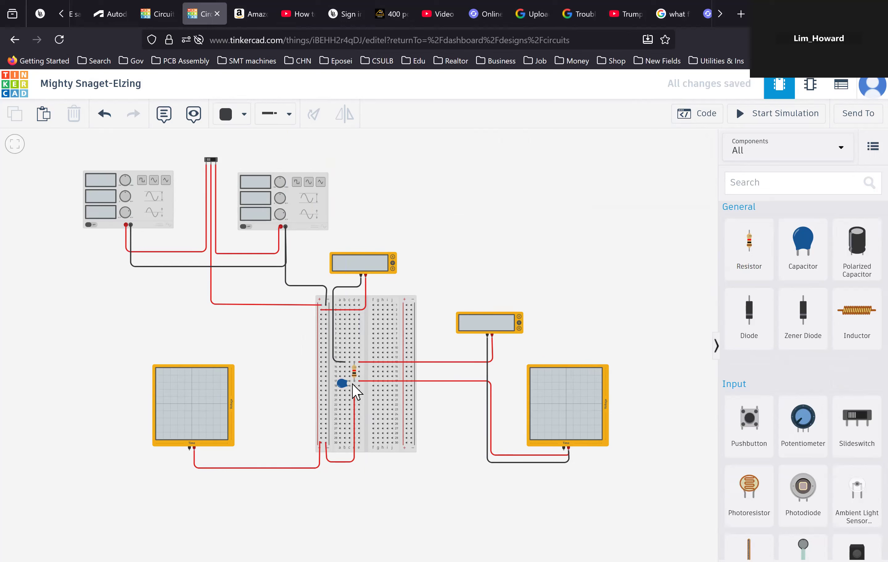
- Wire the right oscilloscope's negative terminal along the bottom and up to the capacitor's lower row on the breadboard
left_click(563, 450)
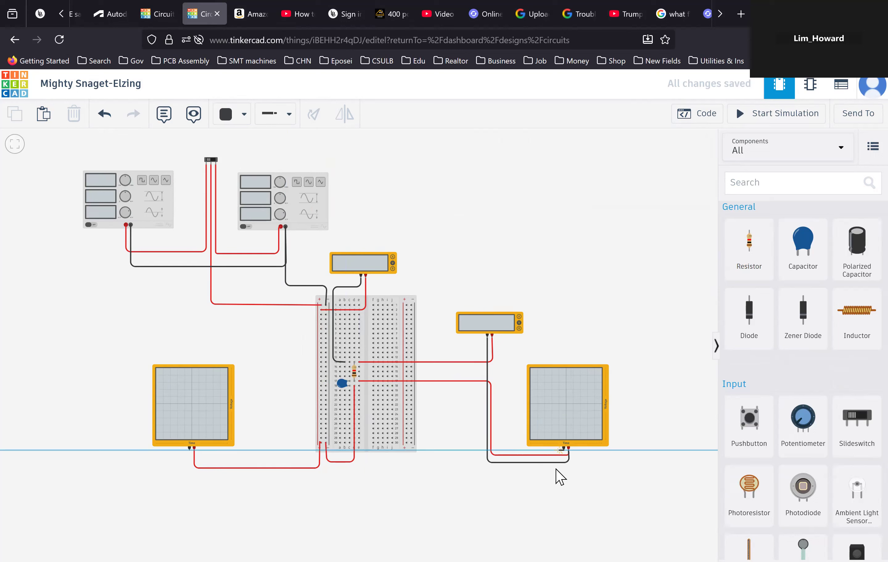
left_click(564, 475)
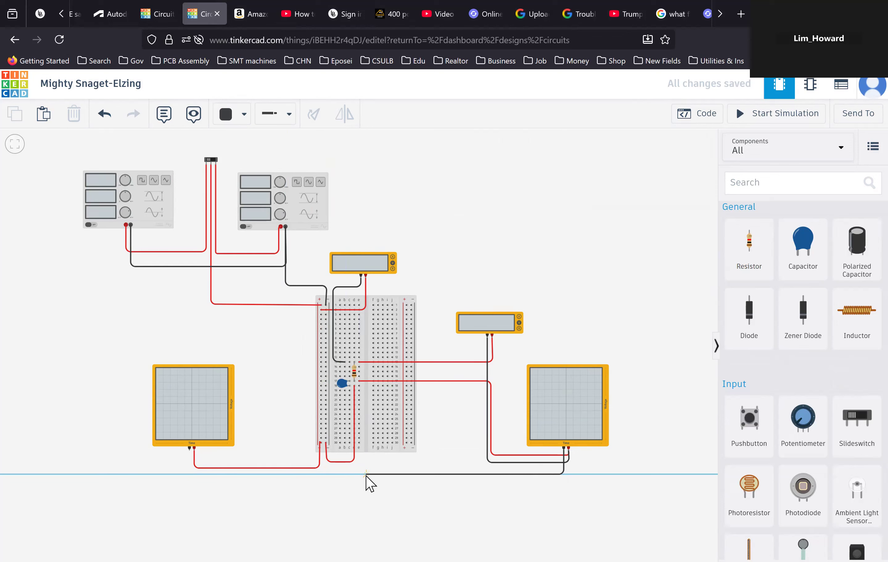
left_click(366, 475)
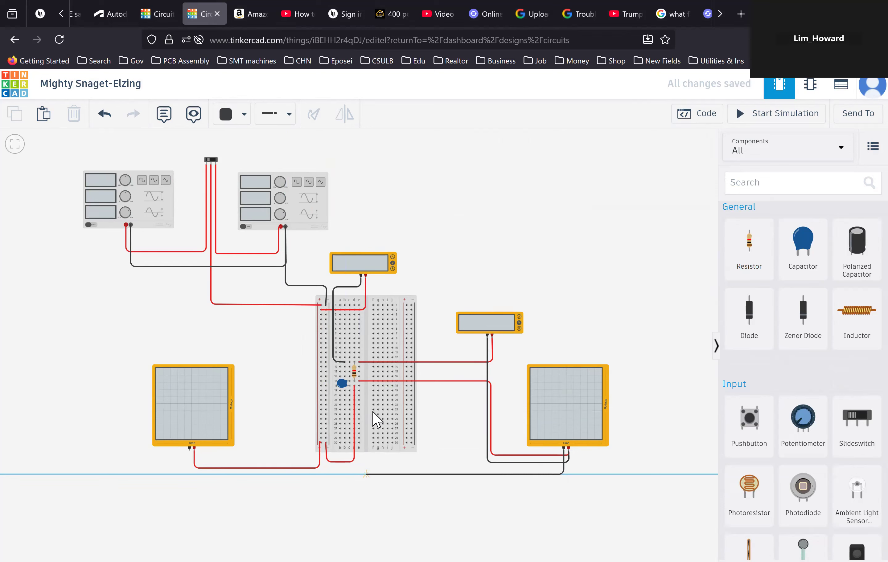
left_click(366, 385)
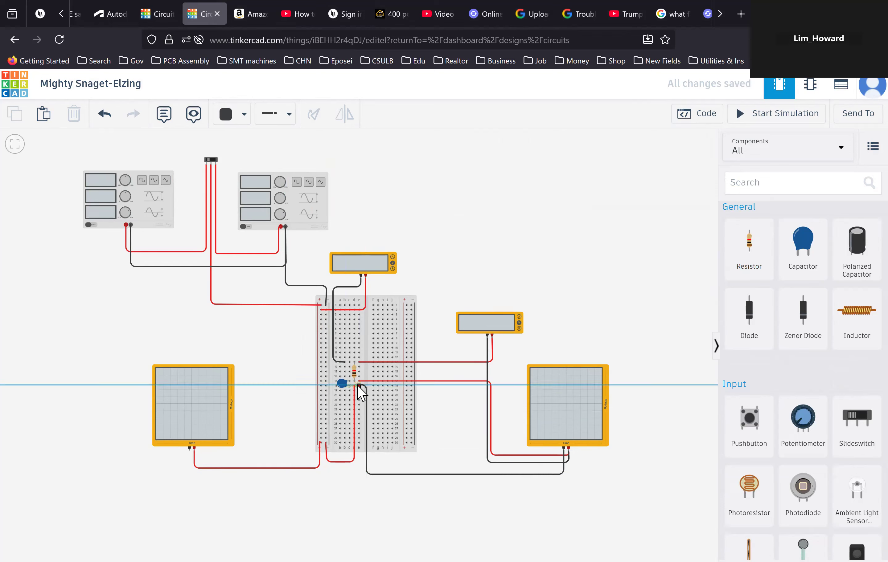
left_click(359, 386)
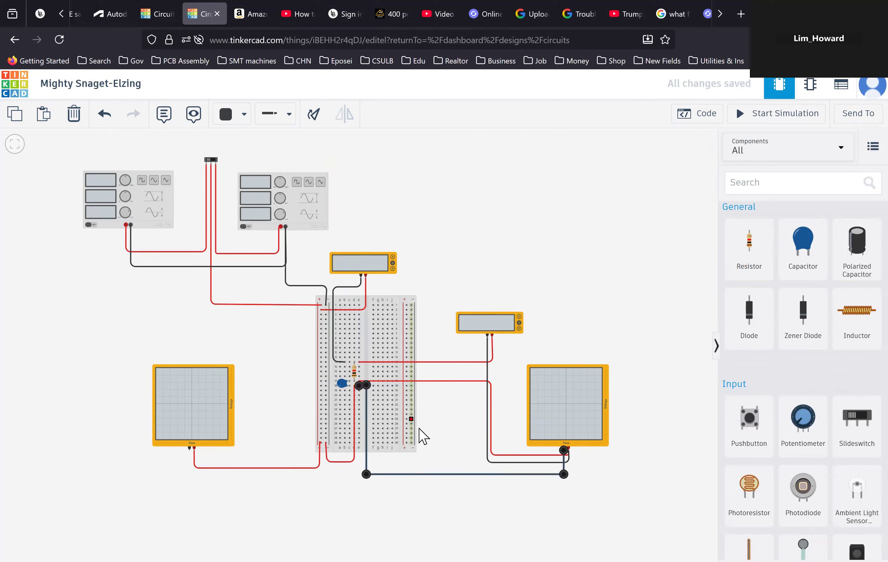
left_click(436, 445)
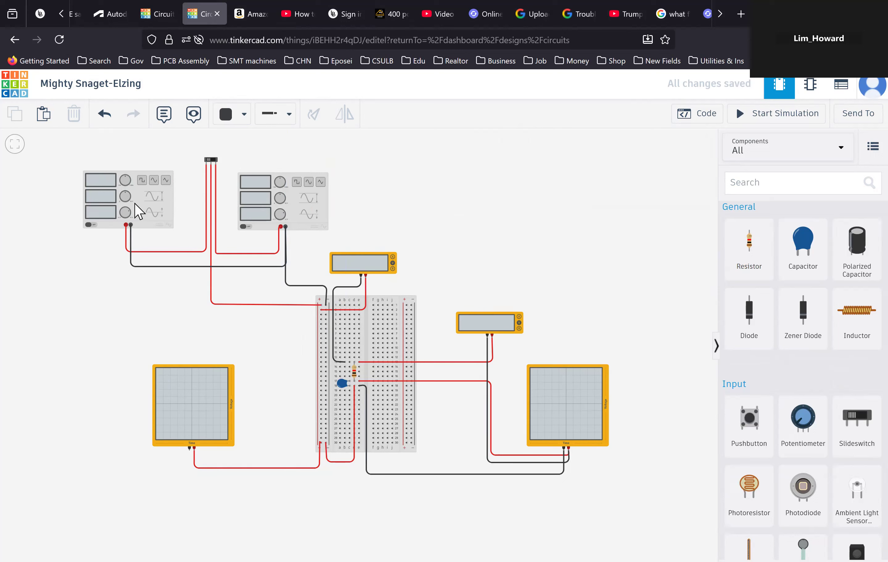
- Set the first function generator's amplitude to 10 V and DC offset to 5 V
left_click(152, 211)
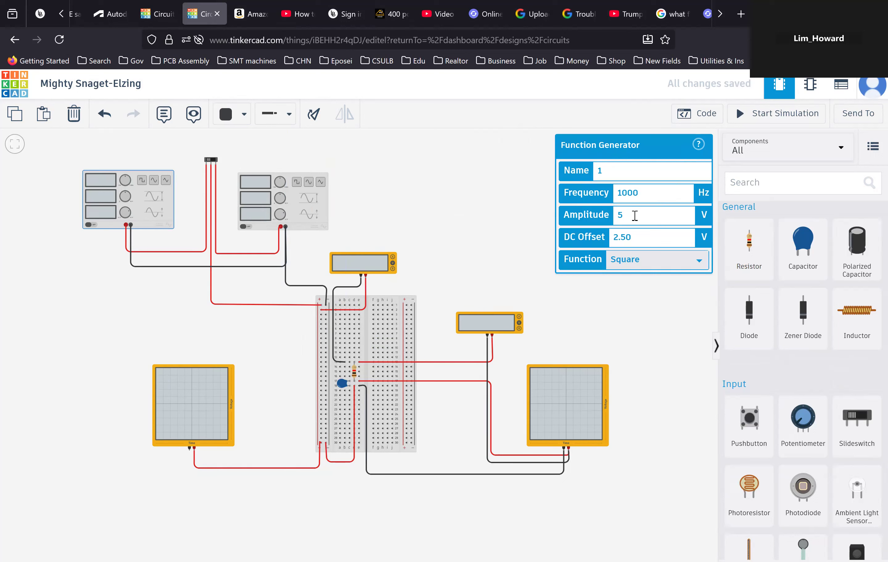
left_click_drag(624, 216, 607, 216)
left_click_drag(647, 239, 607, 240)
type("5")
left_click(655, 296)
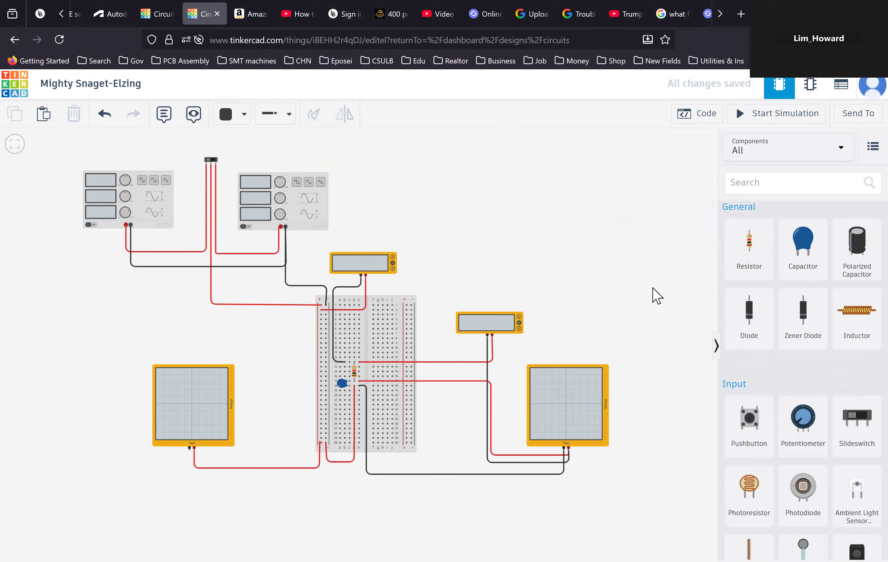
- Set the second function generator's DC offset to 0 V
left_click(303, 220)
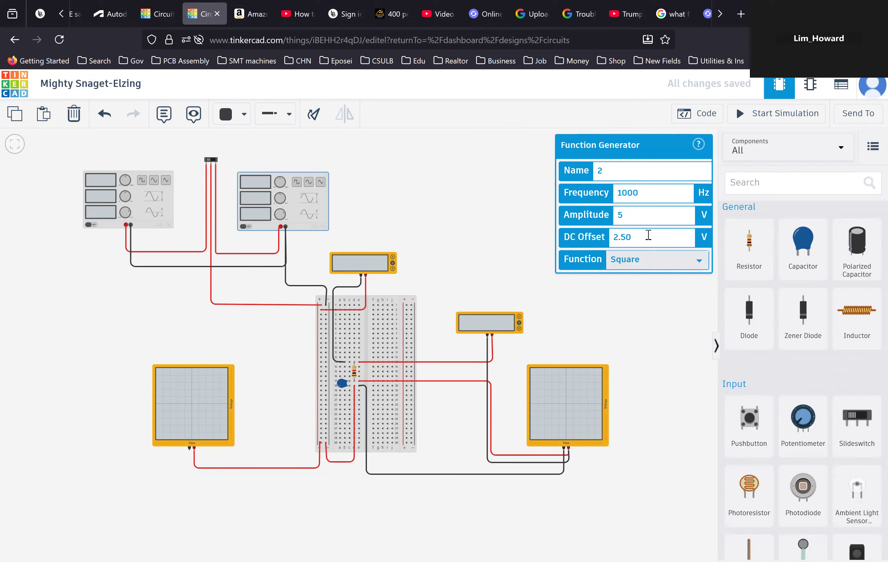
left_click_drag(588, 234, 588, 234)
type("0")
- Switch the upper multimeter's mode to Current
left_click(391, 264)
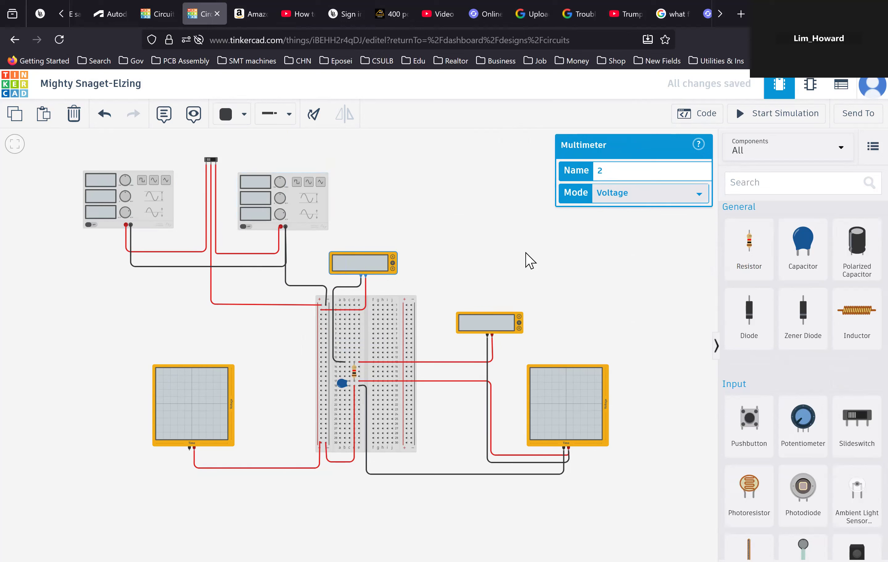
left_click(525, 254)
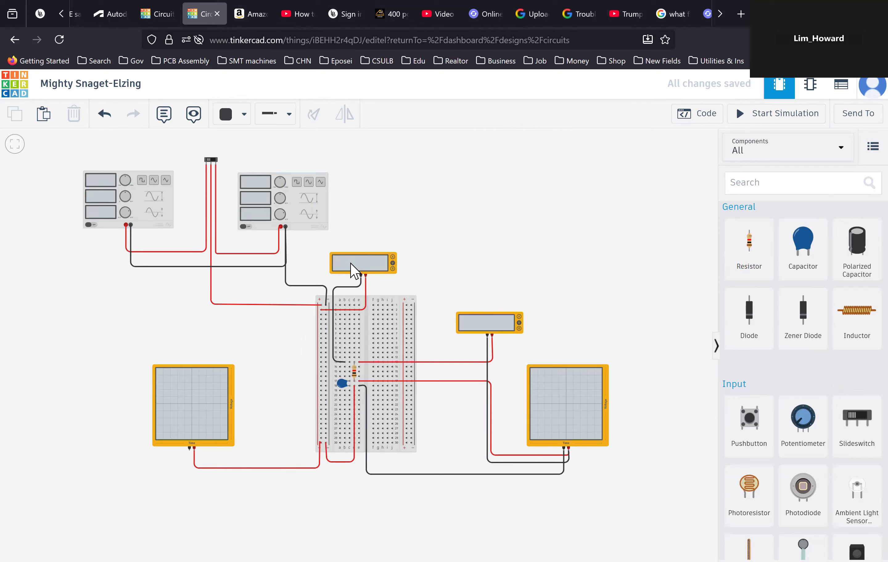
left_click(353, 270)
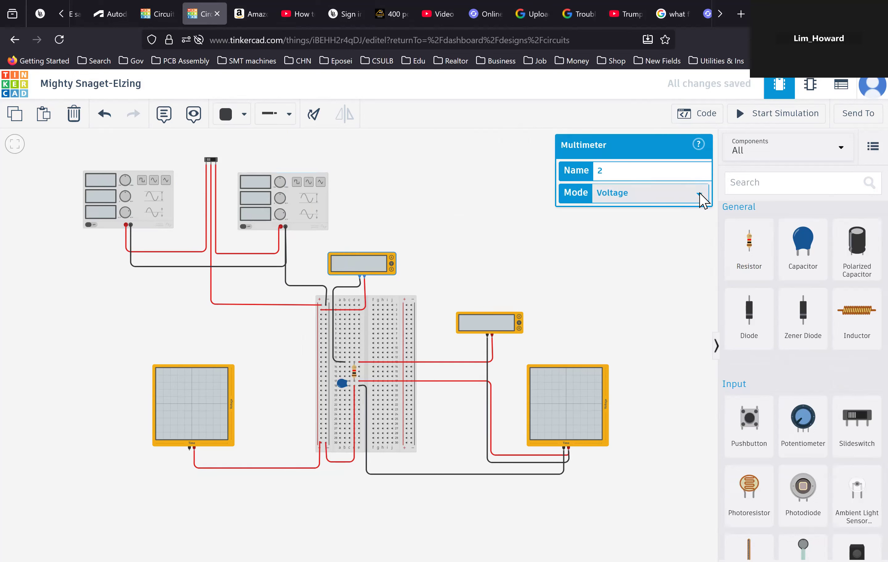
left_click(699, 194)
left_click(635, 215)
- Set the right oscilloscope's time per division to 2.5 ms
left_click(501, 327)
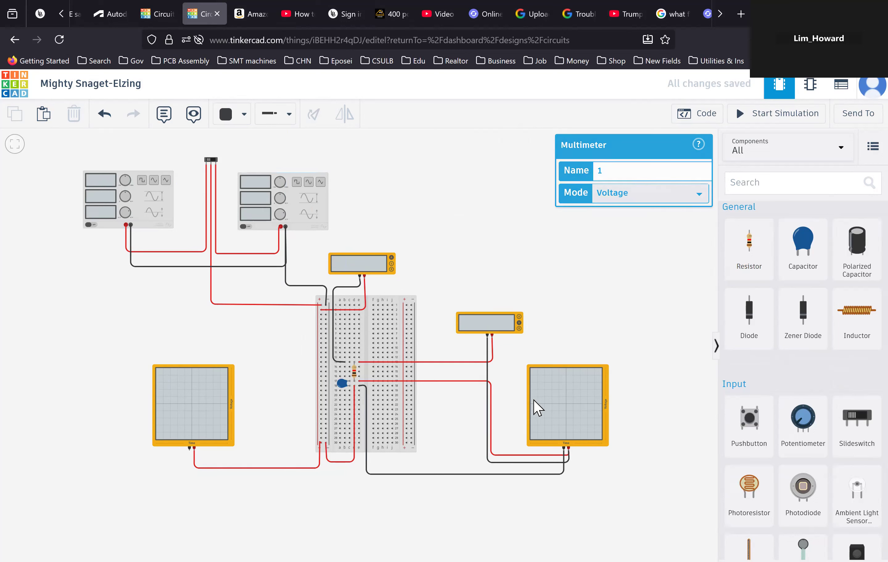
left_click(561, 411)
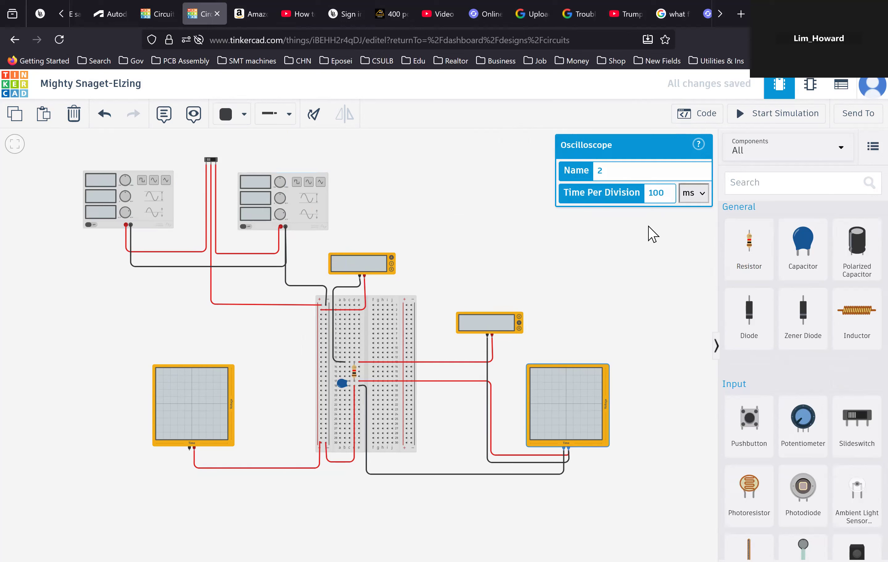
left_click_drag(667, 192, 633, 193)
type("0.25")
- Set the left oscilloscope's time per division to 2.5 ms
left_click(194, 407)
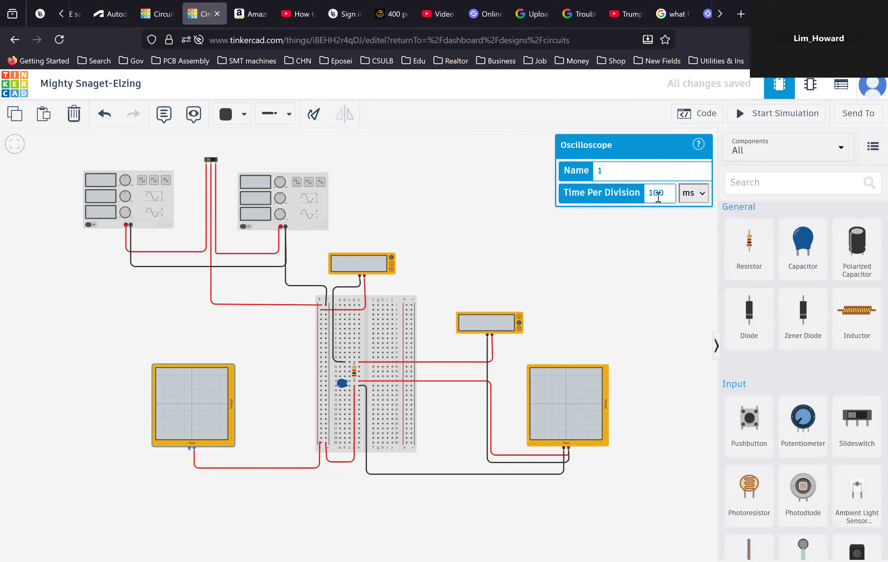
left_click_drag(672, 193, 635, 192)
type("0.25")
- Wire the left oscilloscope's negative terminal along the bottom and up to the breadboard's left negative rail
left_click(190, 448)
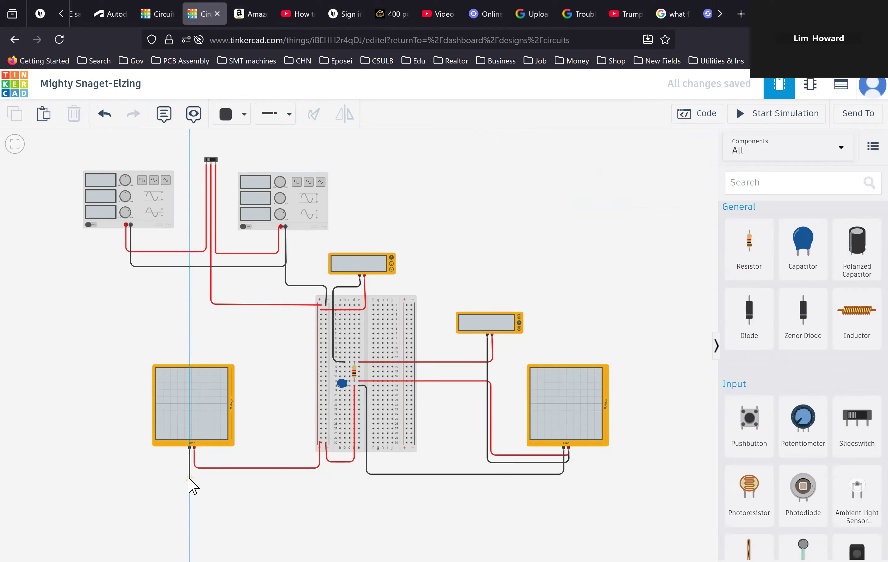
left_click(190, 460)
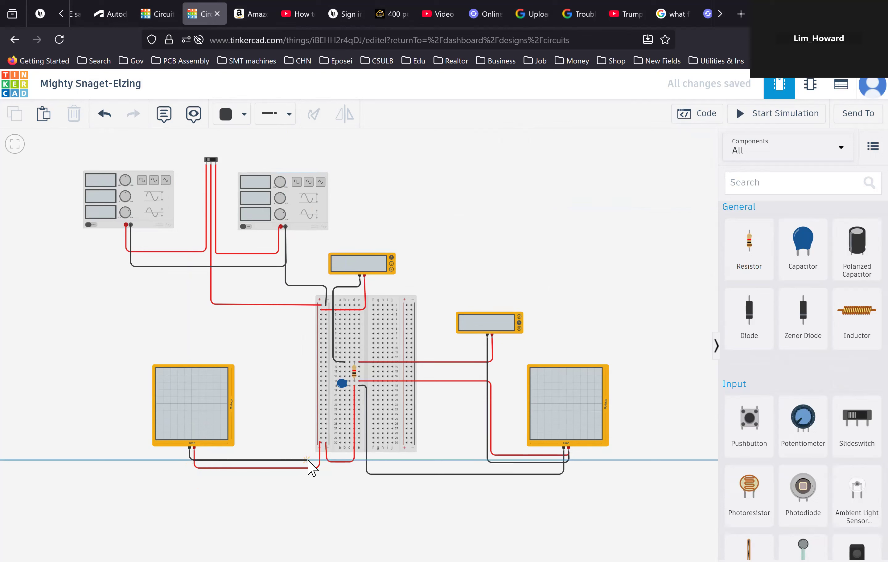
left_click(308, 460)
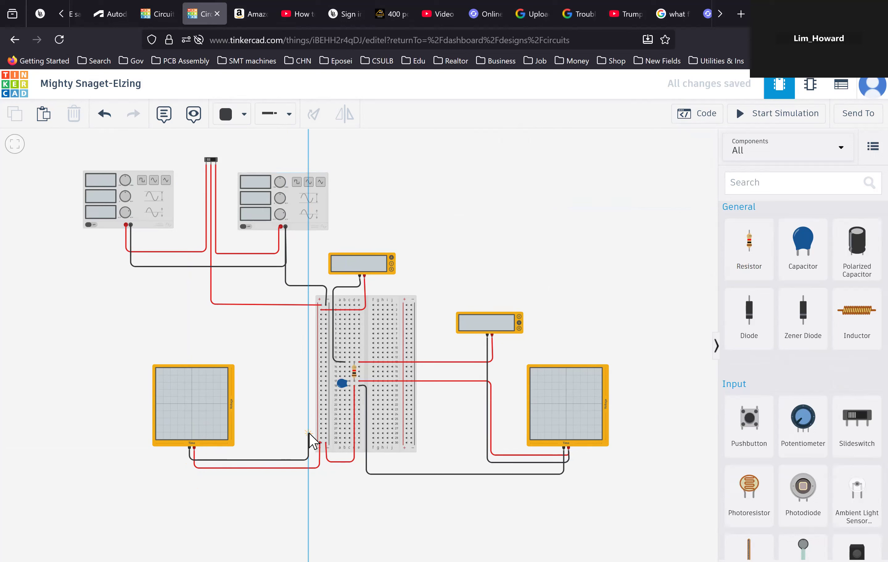
left_click(309, 433)
left_click(325, 433)
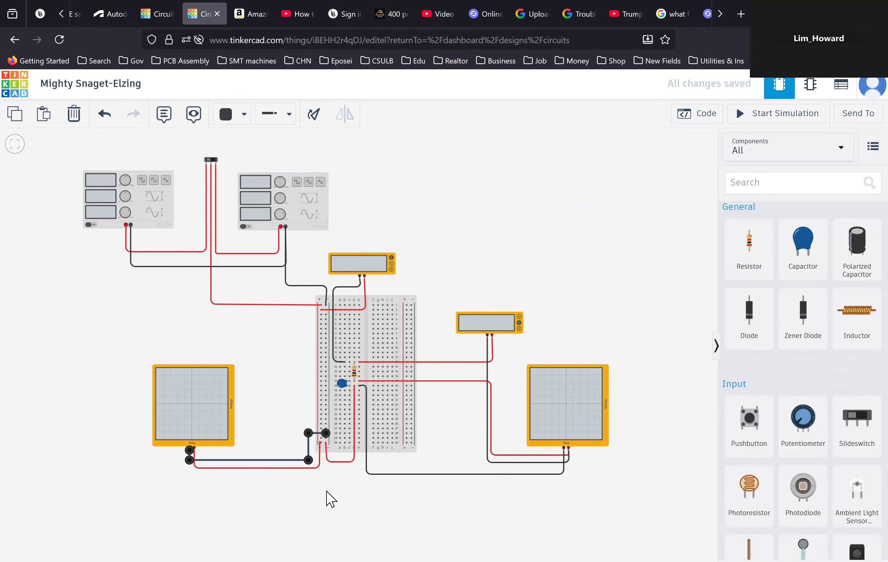
left_click(333, 501)
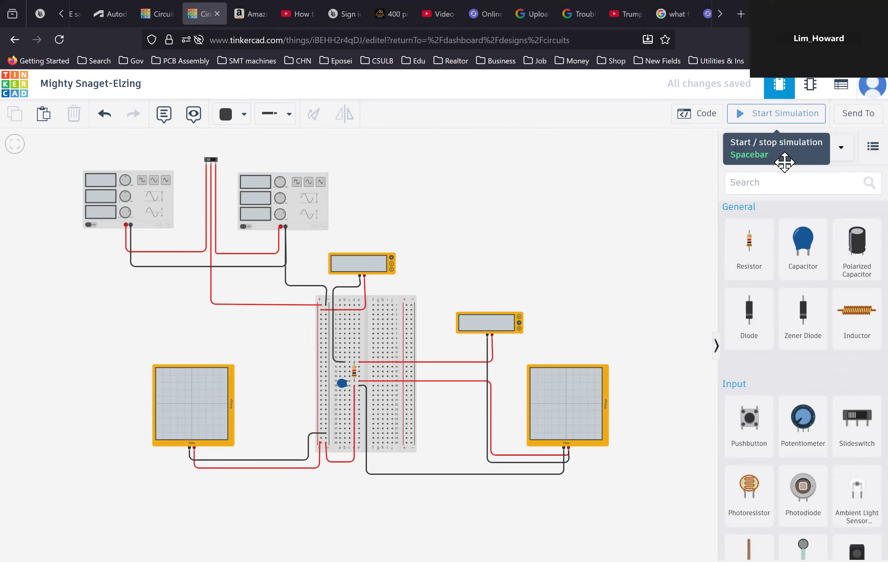
- Start the simulation and inspect the oscilloscope waveforms and multimeter readings
key("space")
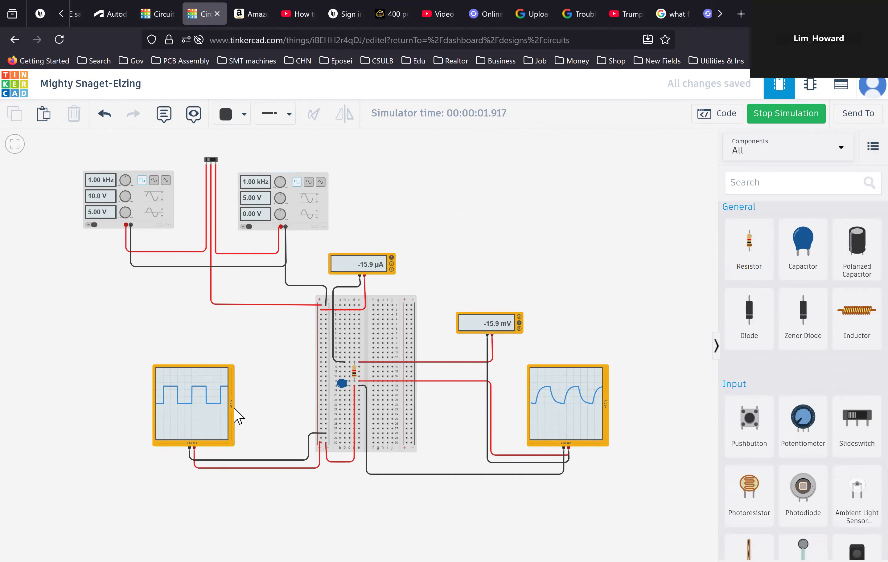
scroll(234, 409, "up", 5)
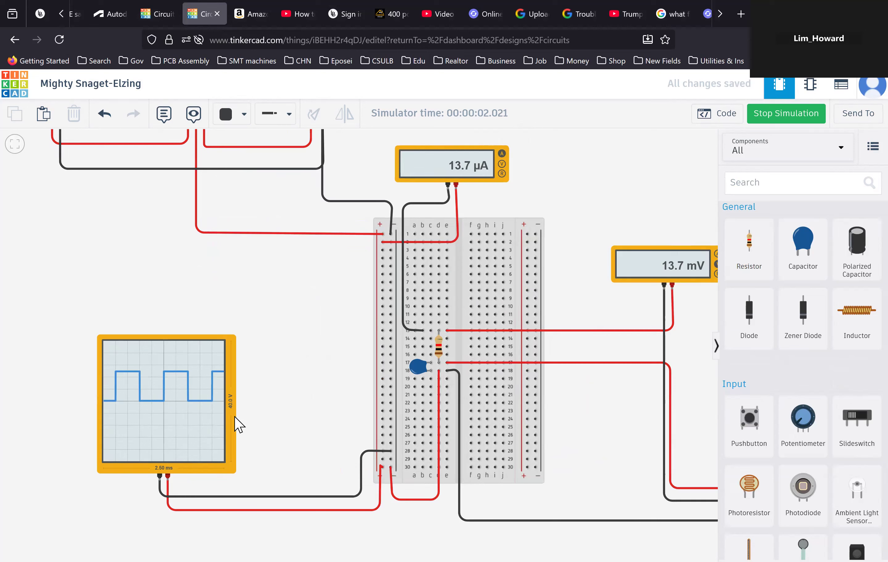
scroll(235, 424, "down", 2)
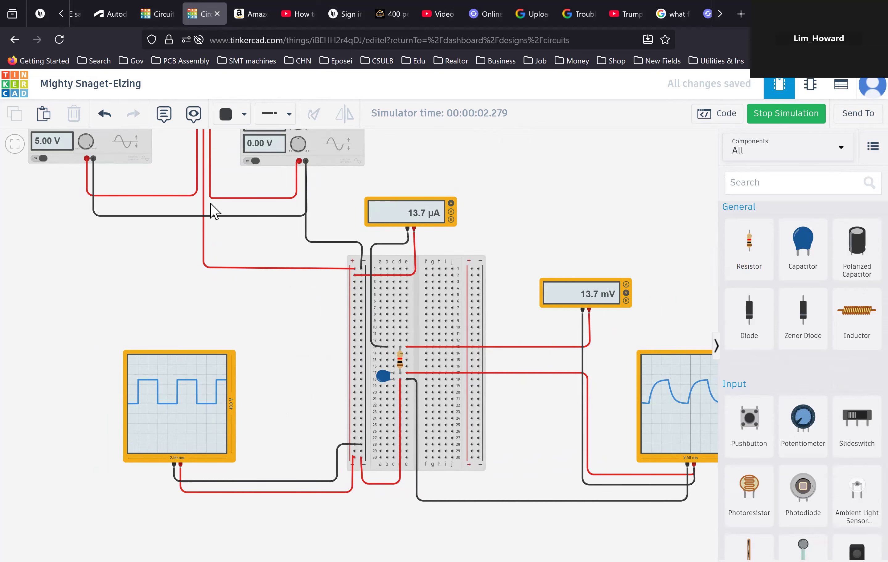
scroll(206, 210, "down", 3)
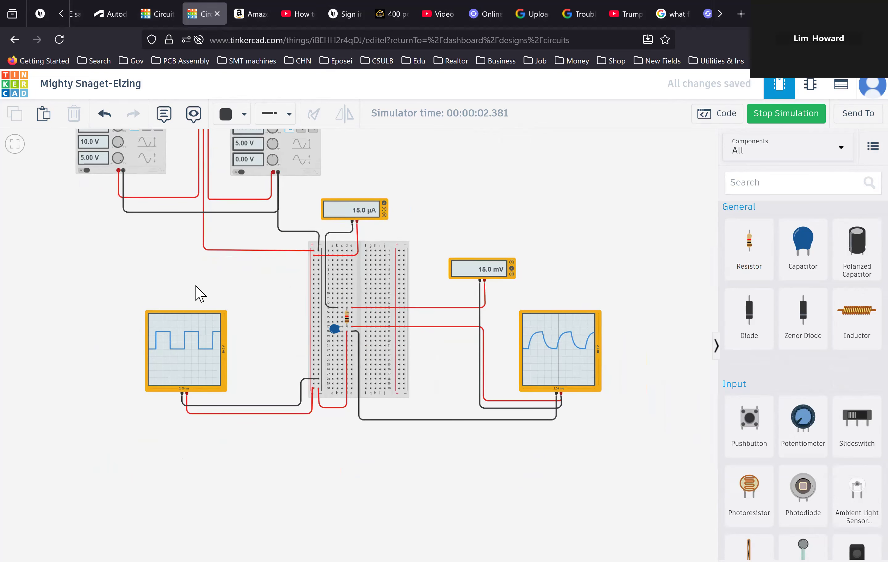
scroll(200, 293, "up", 3)
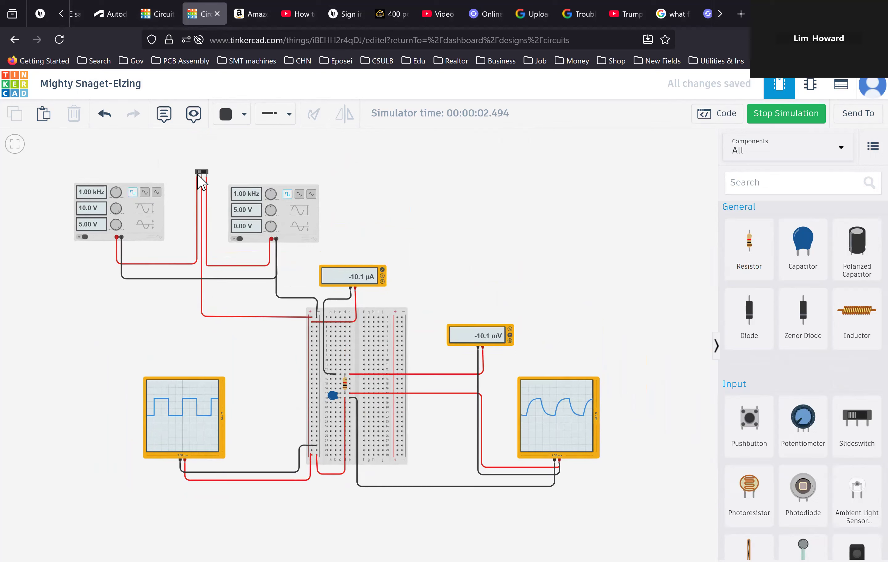
- Toggle the slideswitch to the other generator and back while watching the oscilloscope waveforms
left_click(200, 172)
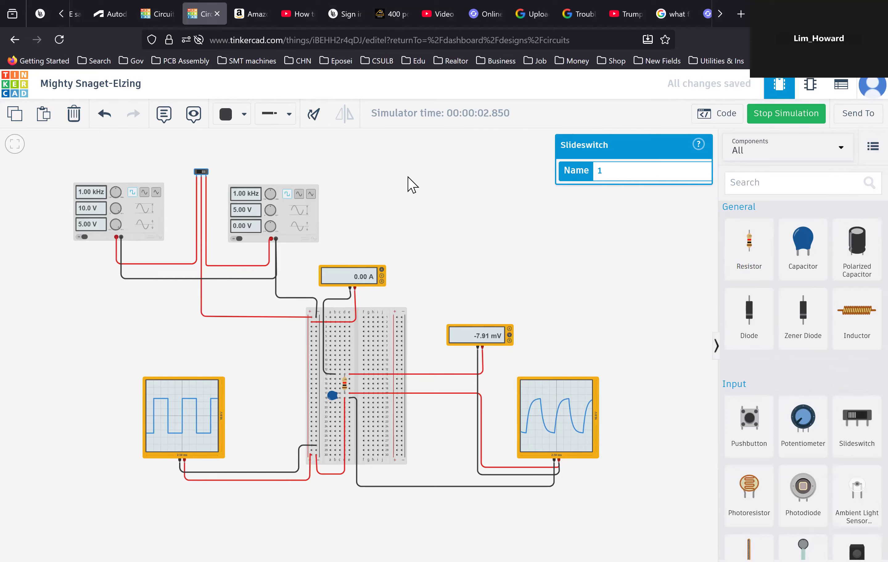
scroll(407, 178, "up", 1)
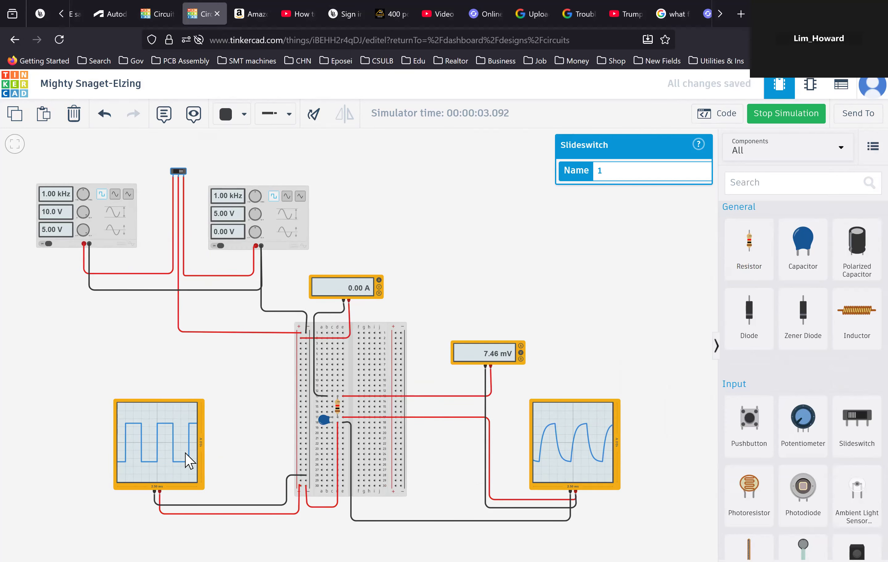
scroll(186, 461, "up", 2)
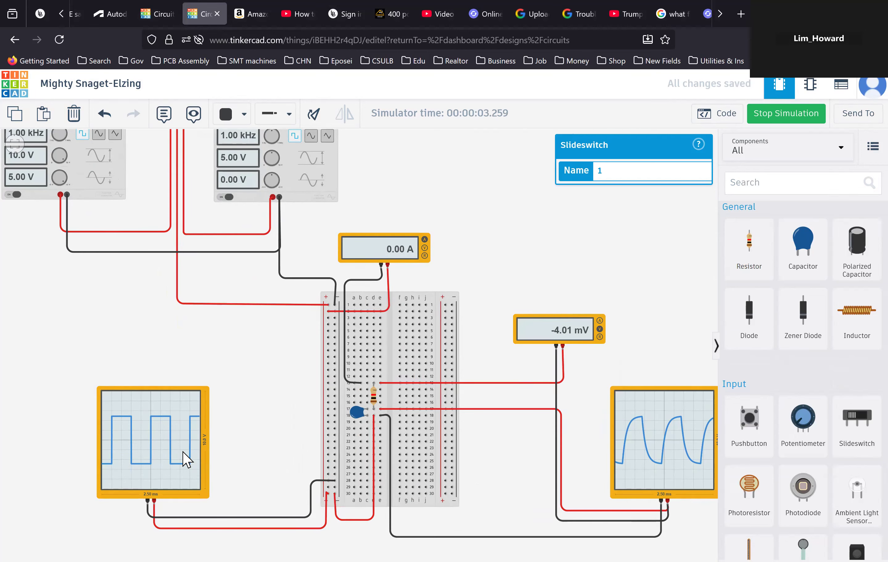
scroll(186, 461, "down", 3)
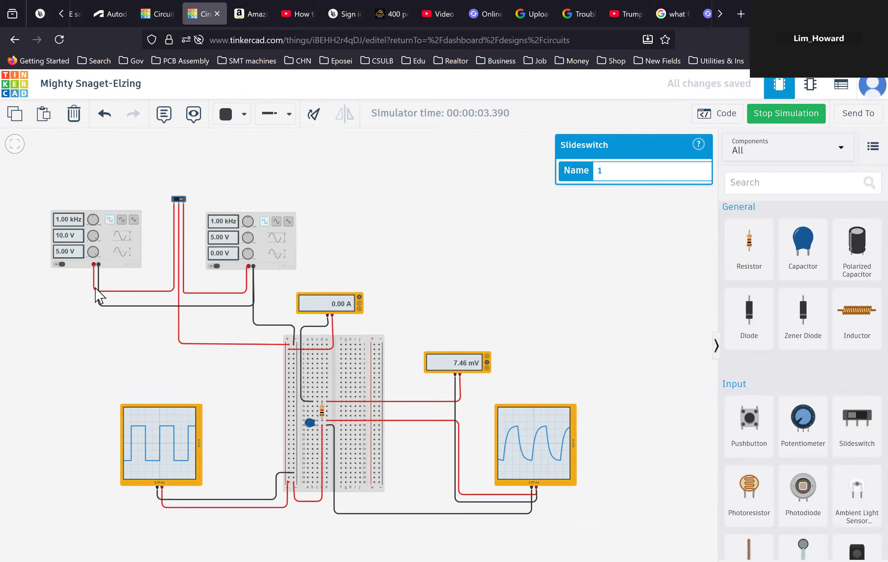
left_click(76, 259)
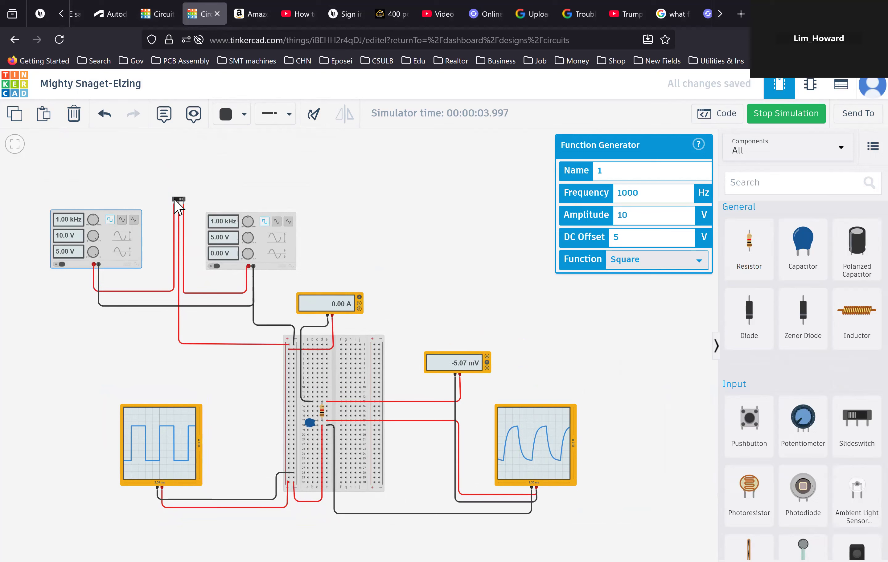
left_click(176, 201)
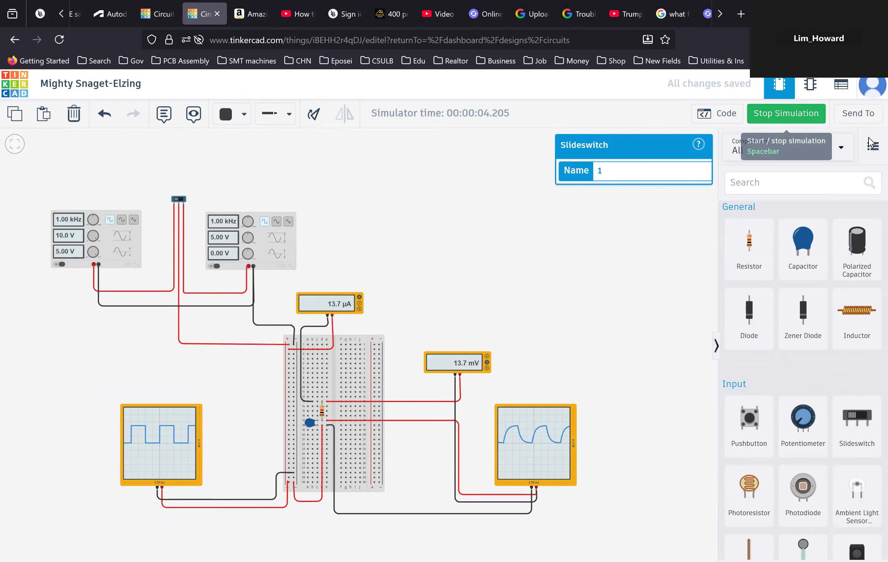
- Restart the simulation and set the first function generator's DC offset to 0 V
left_click(786, 113)
left_click(786, 113)
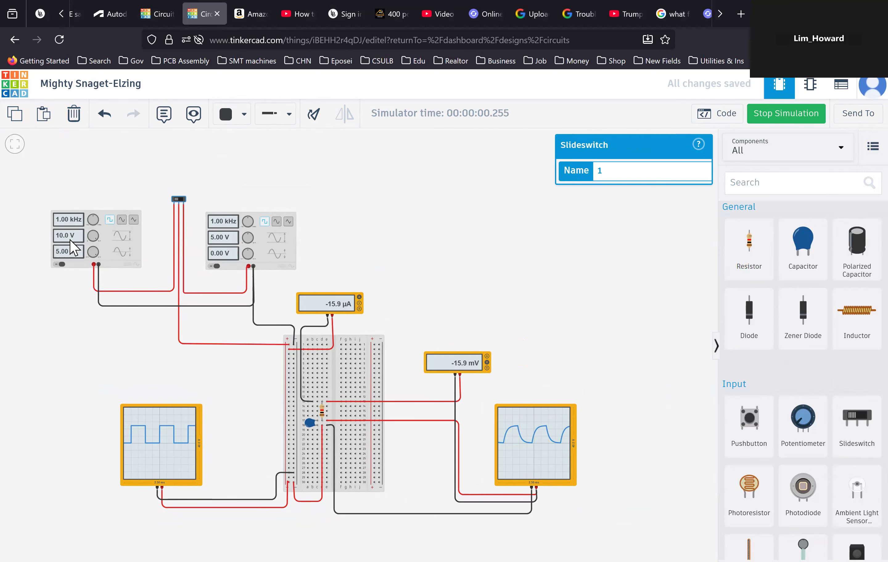
left_click(76, 261)
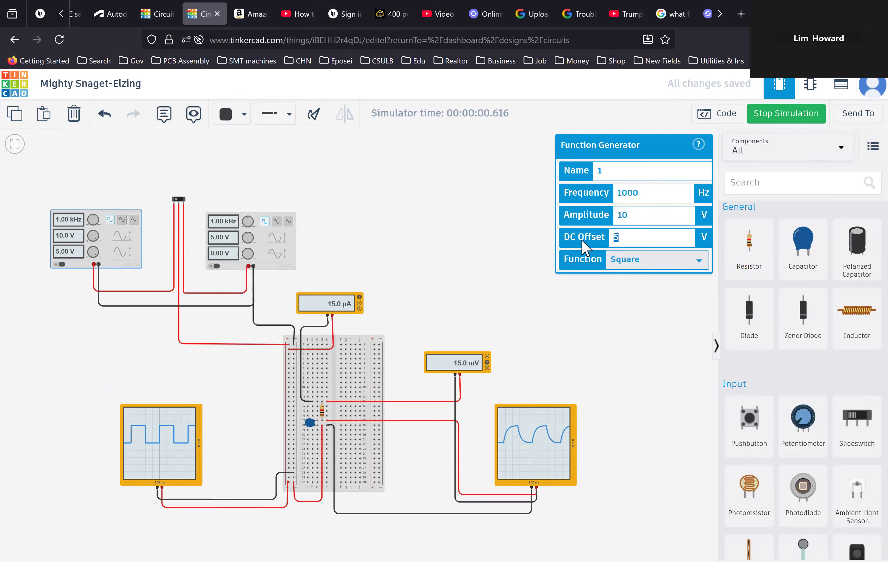
type("0")
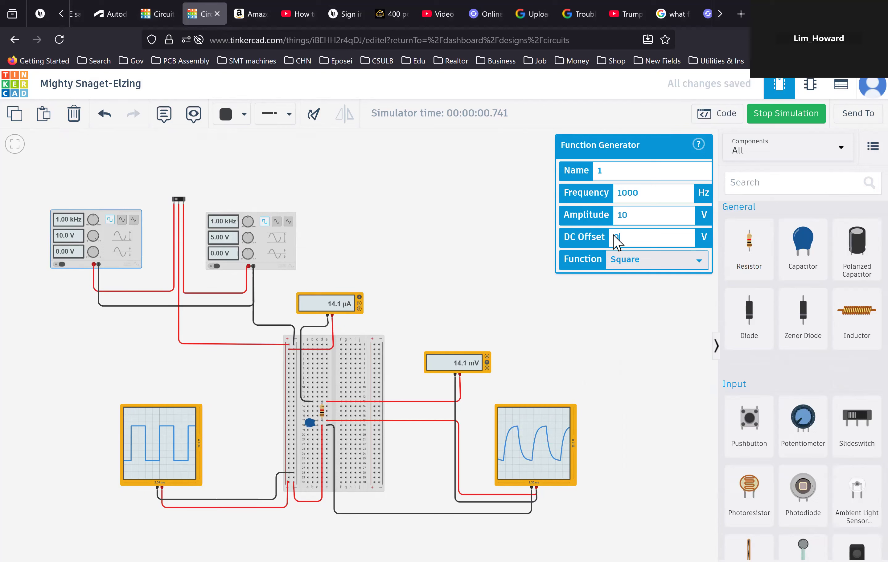
left_click(613, 169)
- Set the resistor's resistance to 10 Ω
left_click(322, 410)
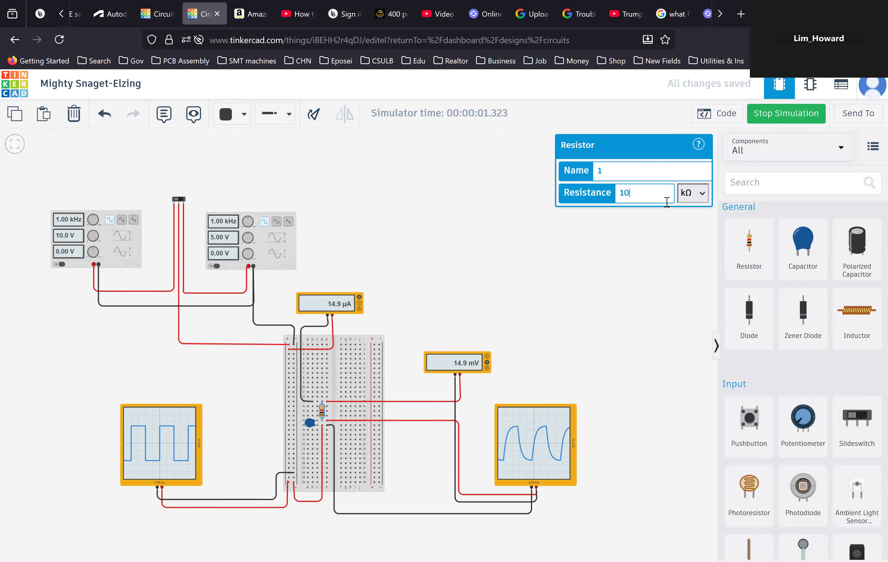
left_click(702, 198)
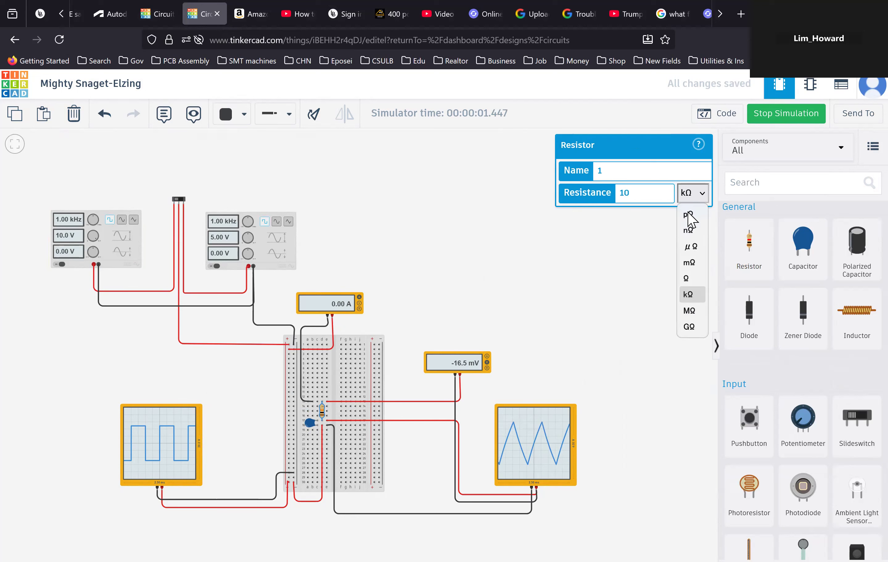
left_click(691, 280)
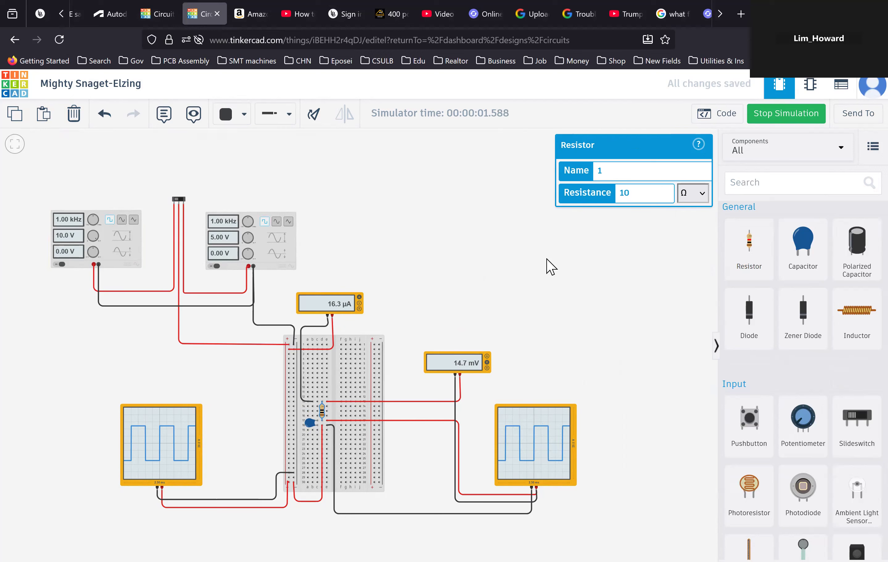
- Set the capacitor's capacitance to 1 µF and stop the simulation
left_click(308, 422)
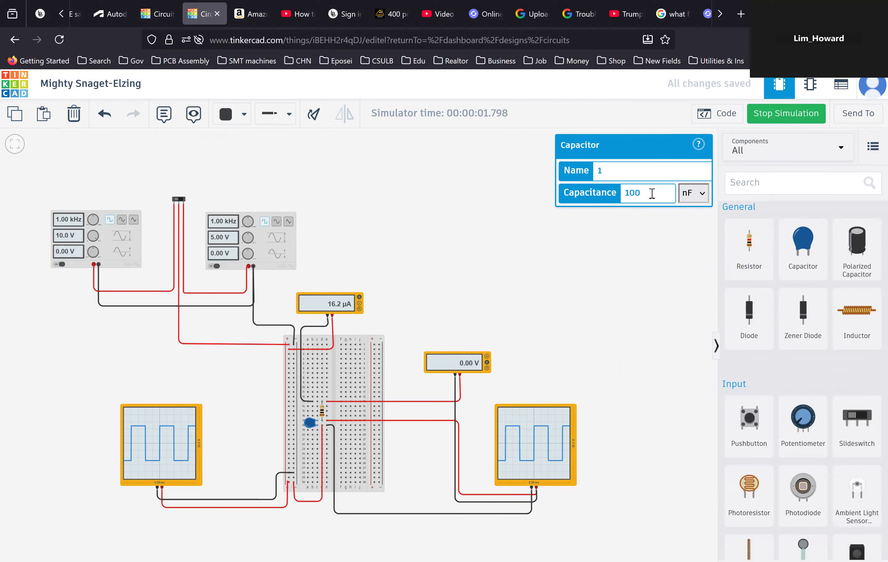
type("1")
left_click(699, 194)
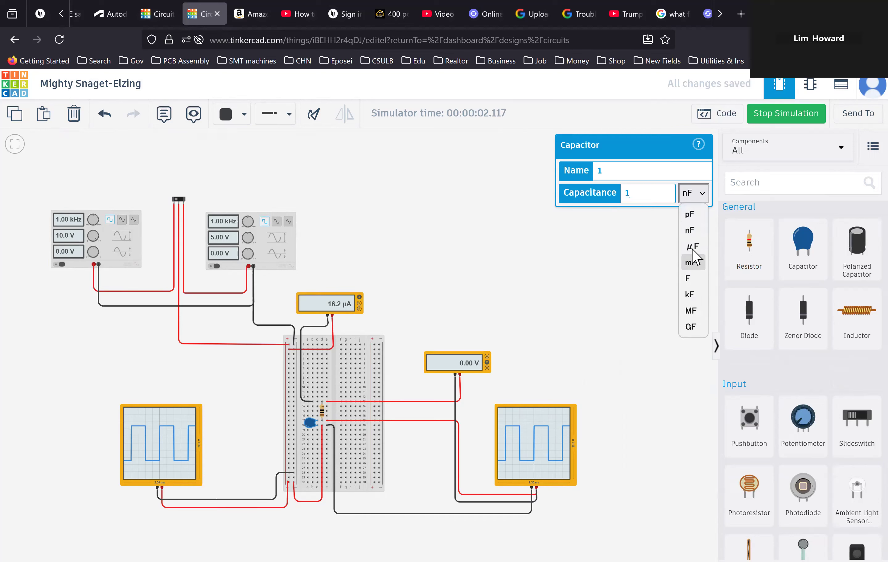
left_click(692, 250)
left_click(530, 285)
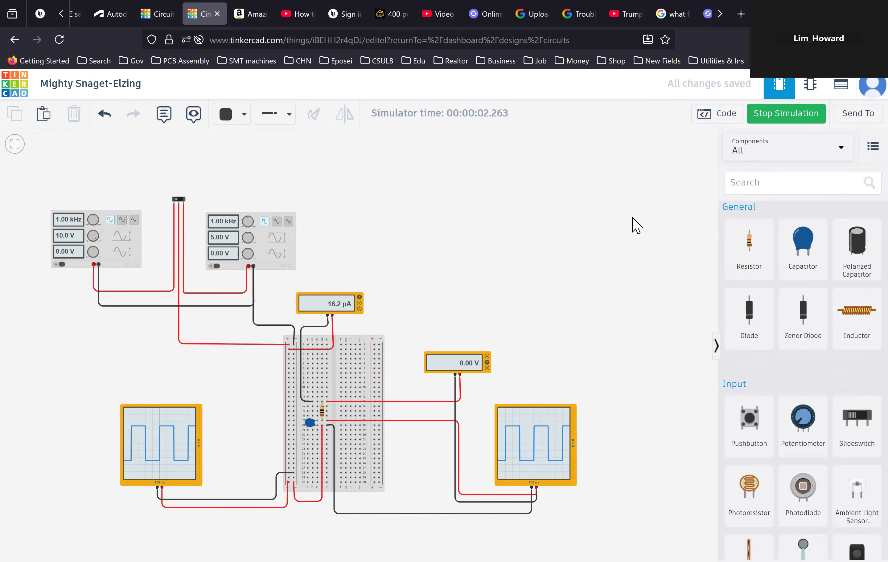
key("s")
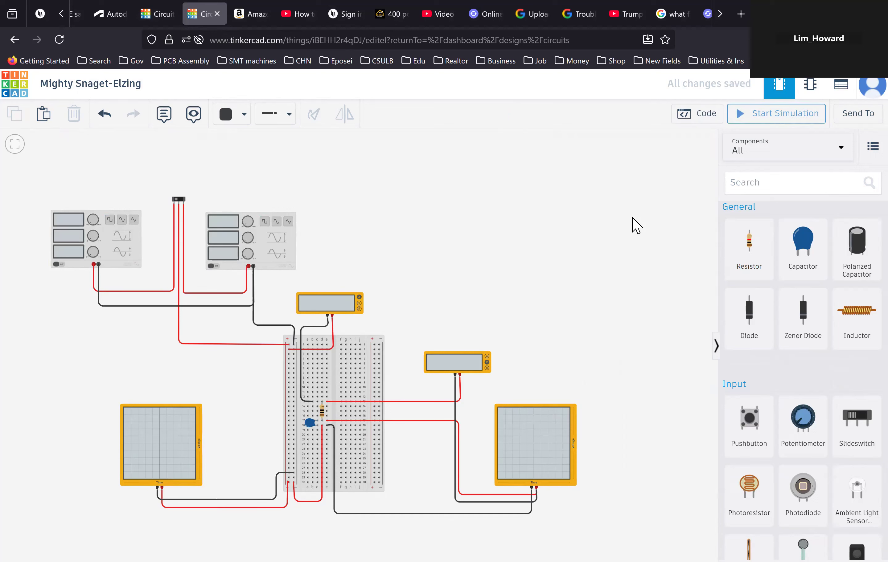
- Run the simulation, restarting it with the resistor selected, and set the resistor's resistance to 10000 Ω
key("s")
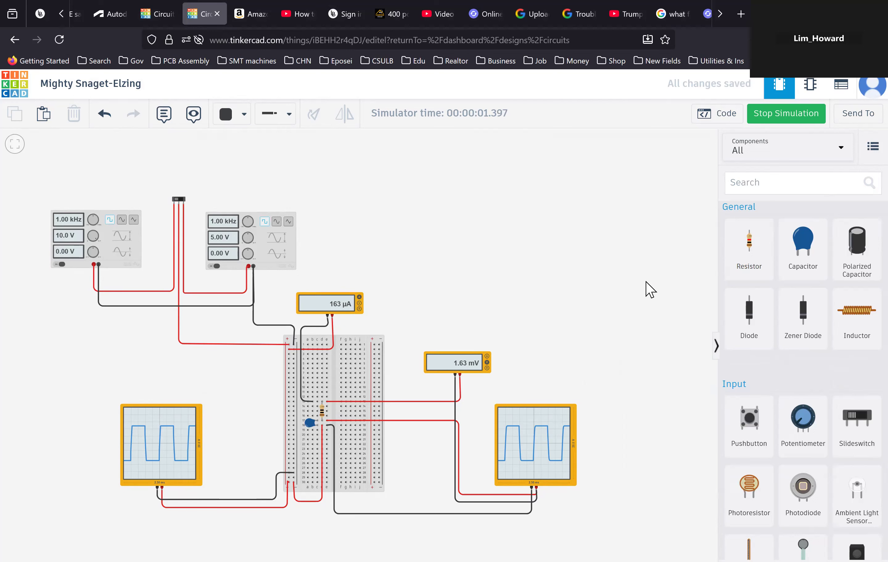
left_click(322, 412)
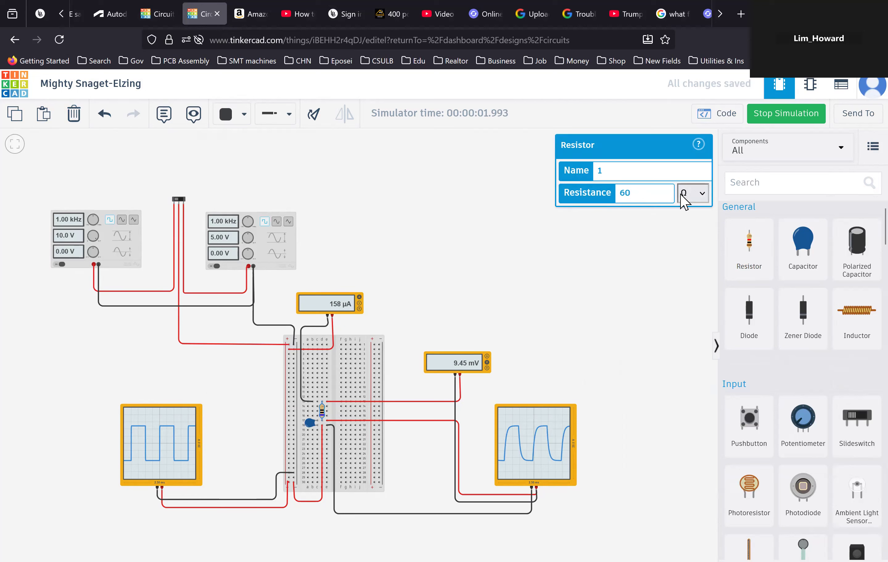
left_click(784, 113)
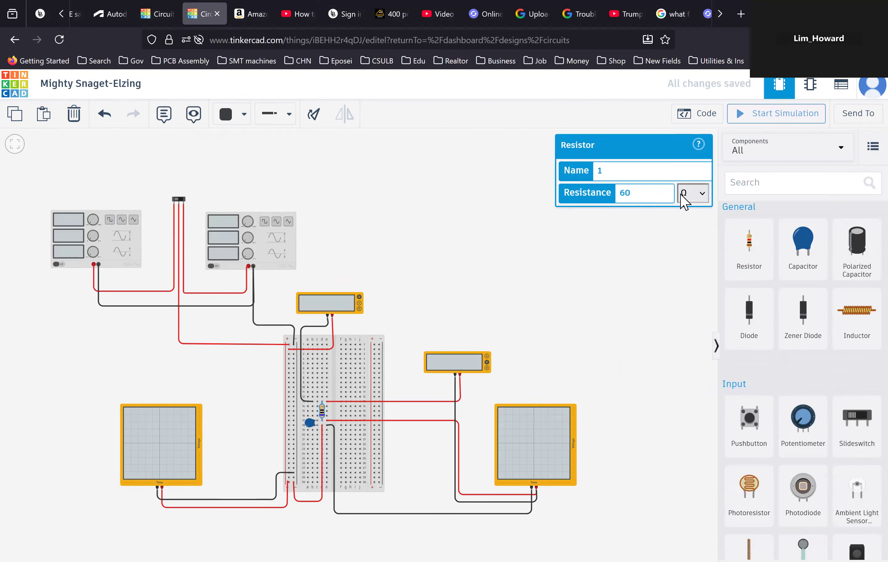
left_click(784, 114)
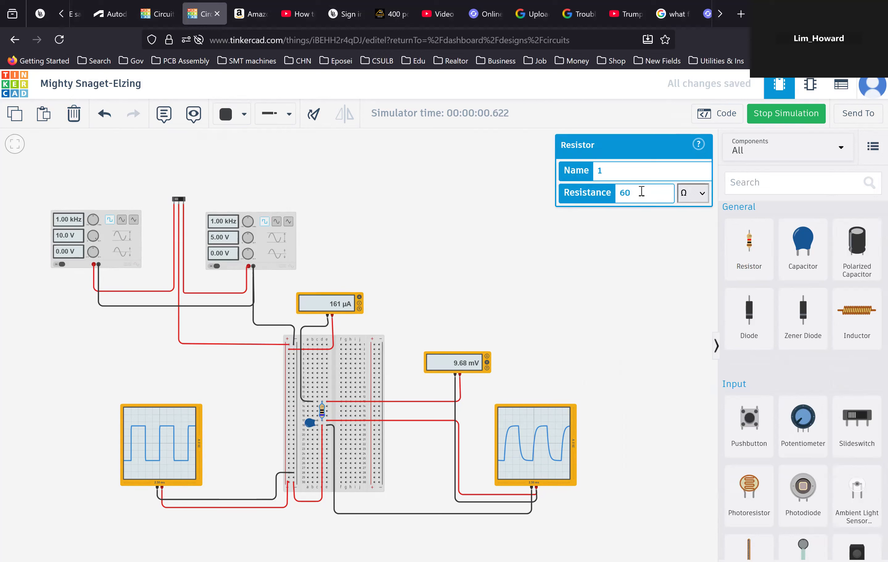
type("100")
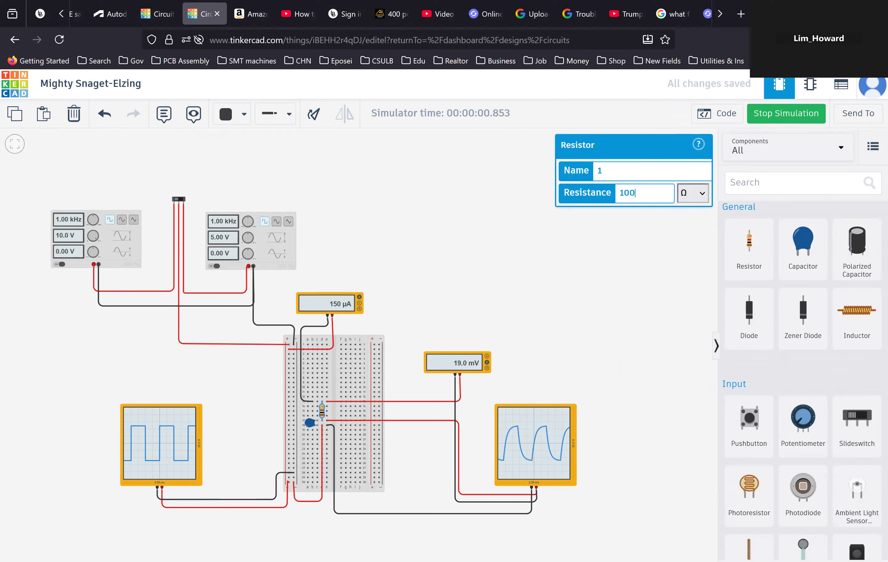
type("00")
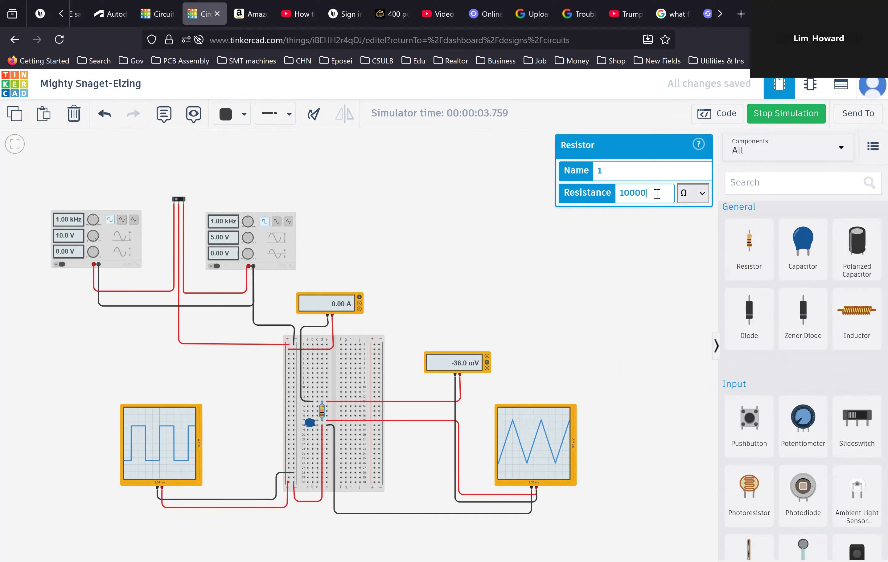
- Set the resistor's resistance to 10 Ω
left_click_drag(594, 194, 580, 195)
type("10")
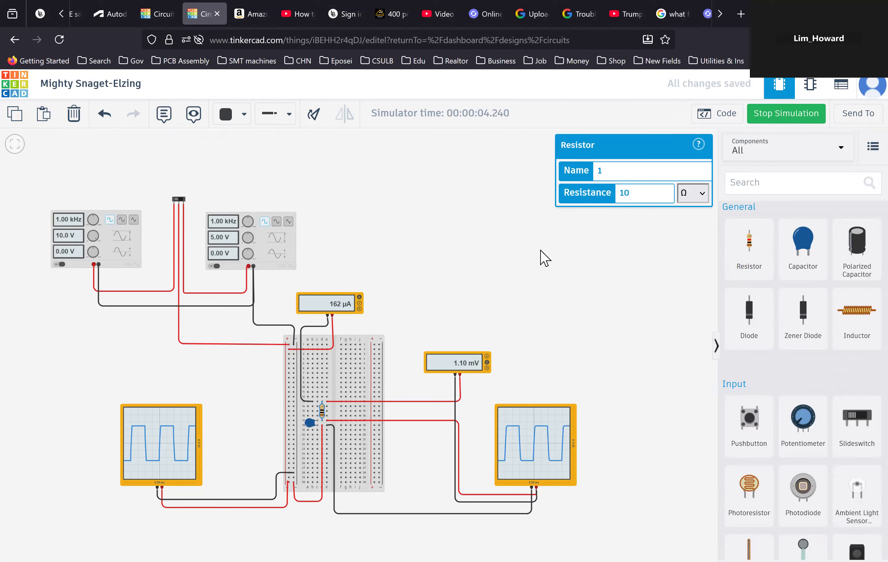
left_click(388, 330)
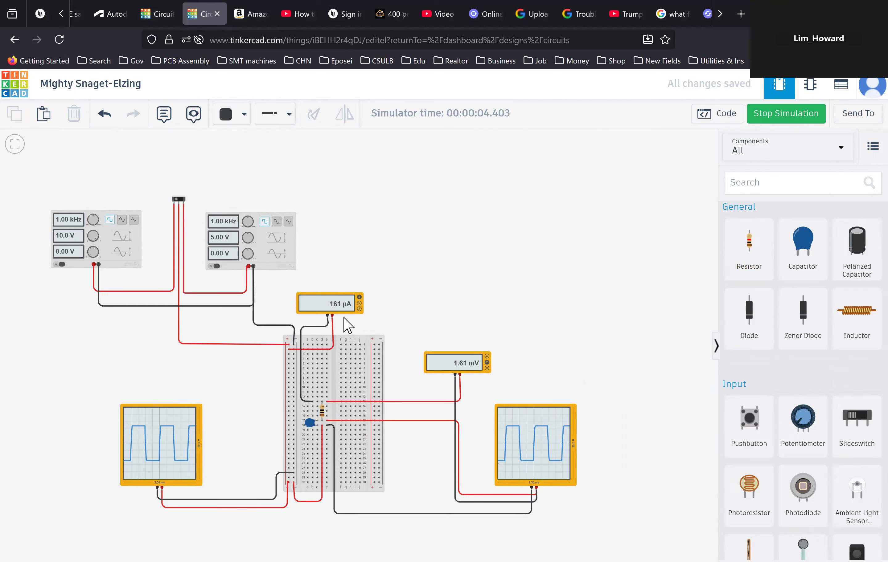
- Toggle the slideswitch to switch the circuit to the other function generator
left_click(182, 200)
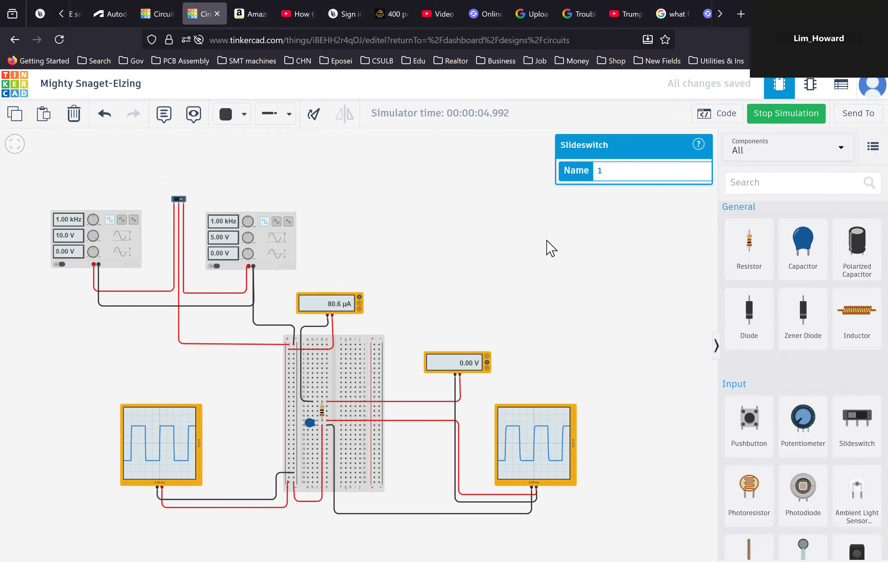
scroll(550, 249, "up", 2)
scroll(548, 248, "down", 2)
- Set the resistor's resistance to 60 Ω
left_click(323, 408)
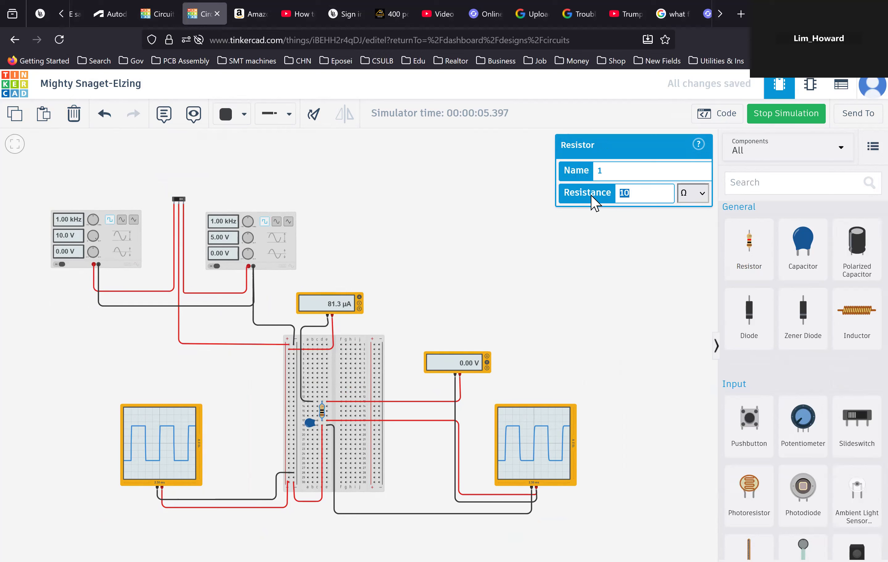
type("60")
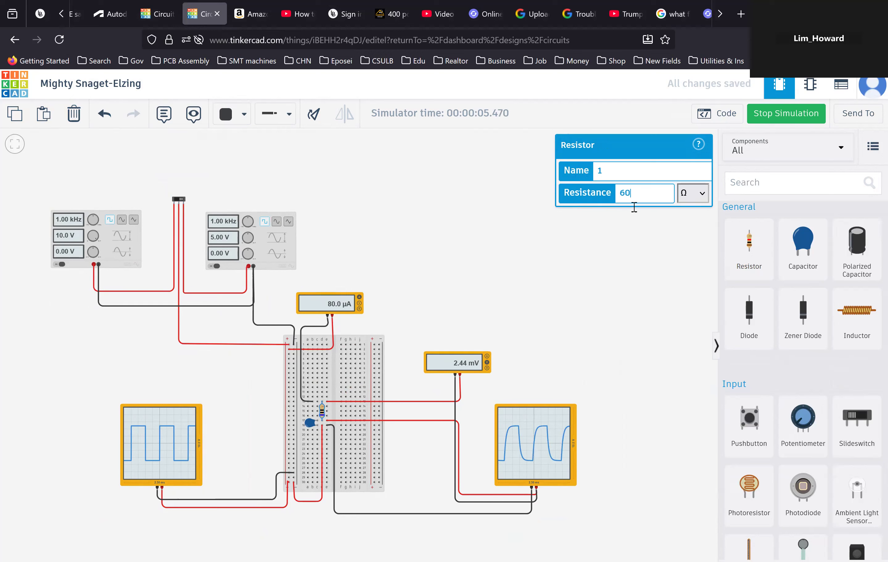
left_click(621, 221)
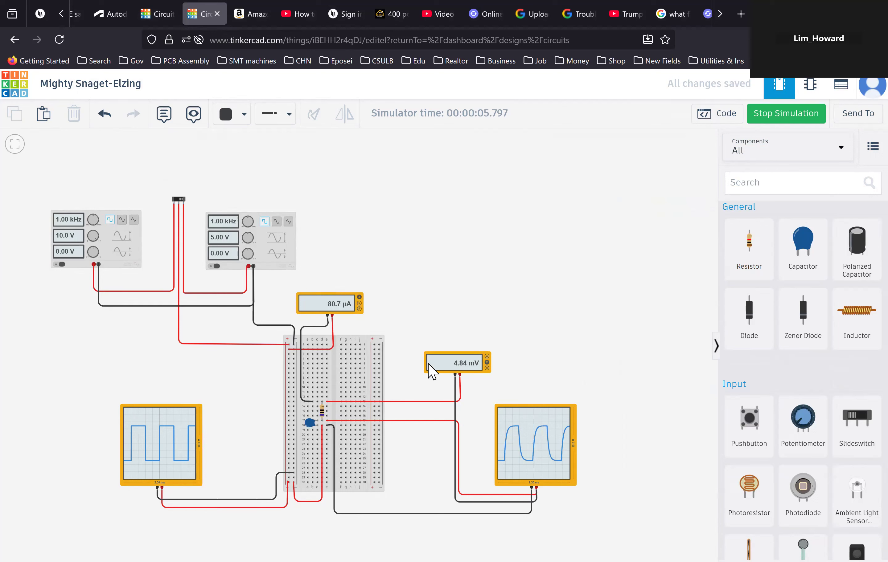
- Set the resistor's resistance to 10000 Ω while the simulation runs
left_click(329, 409)
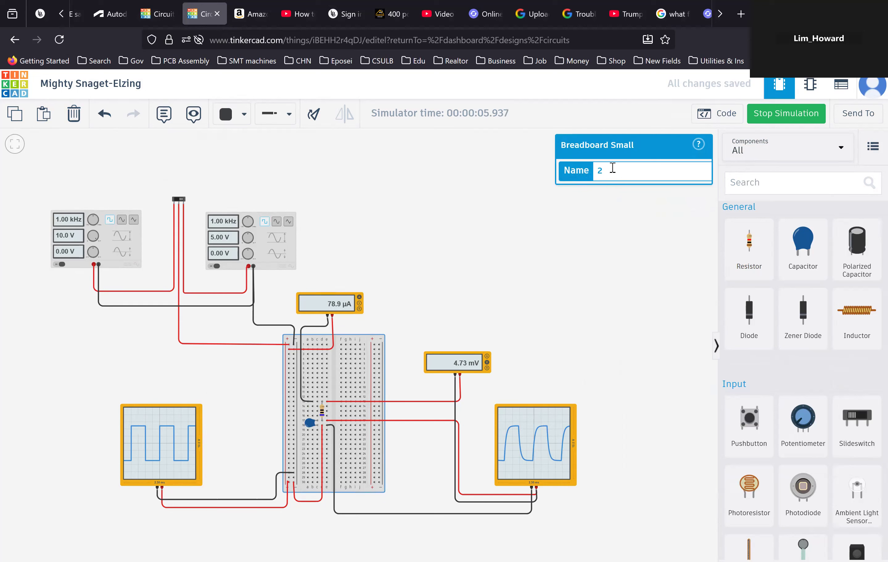
left_click(322, 411)
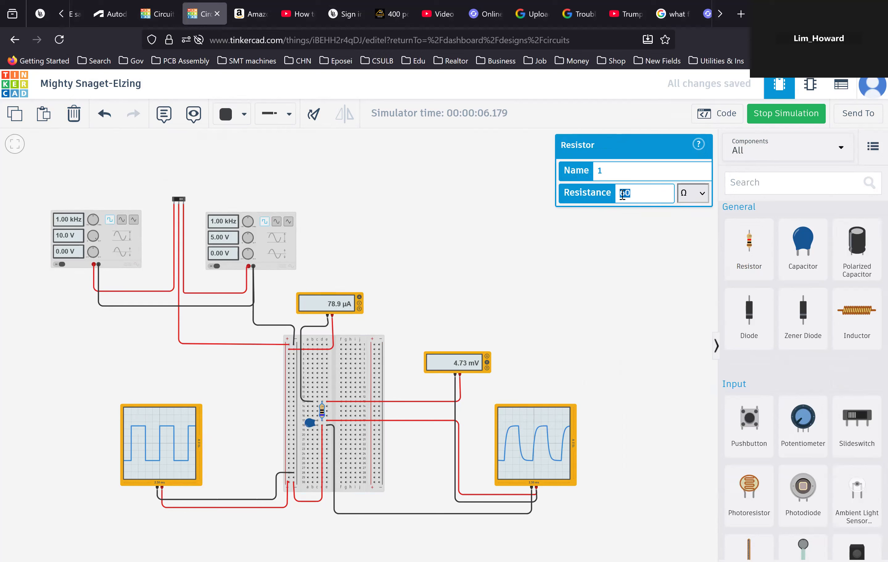
type("10000")
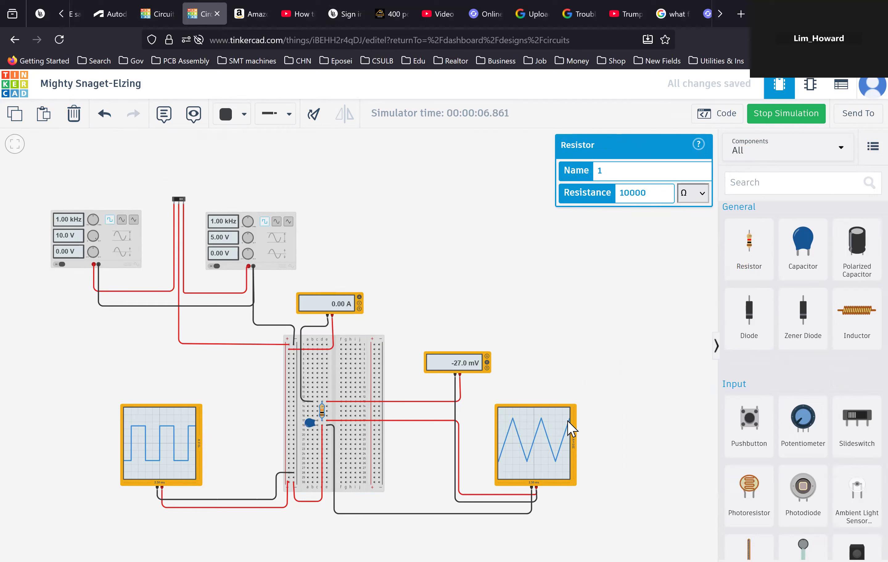
left_click(610, 272)
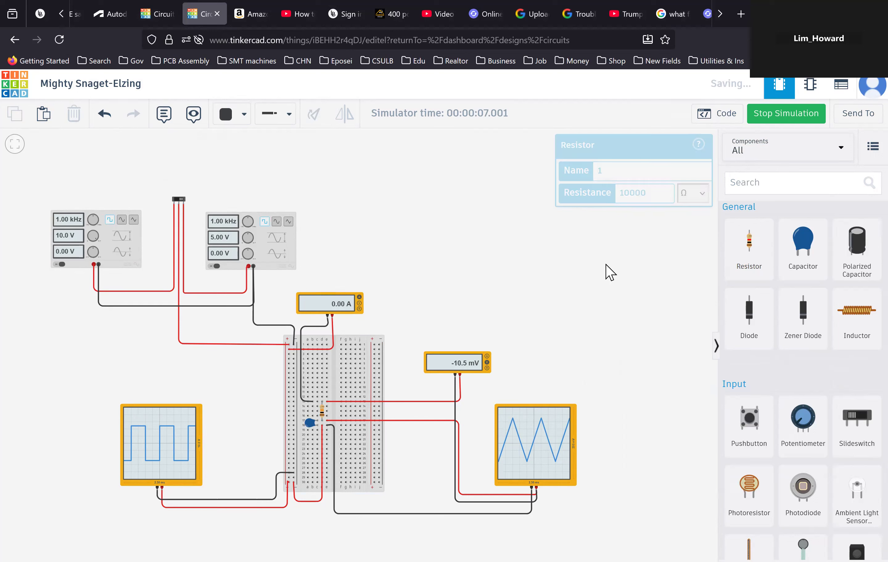